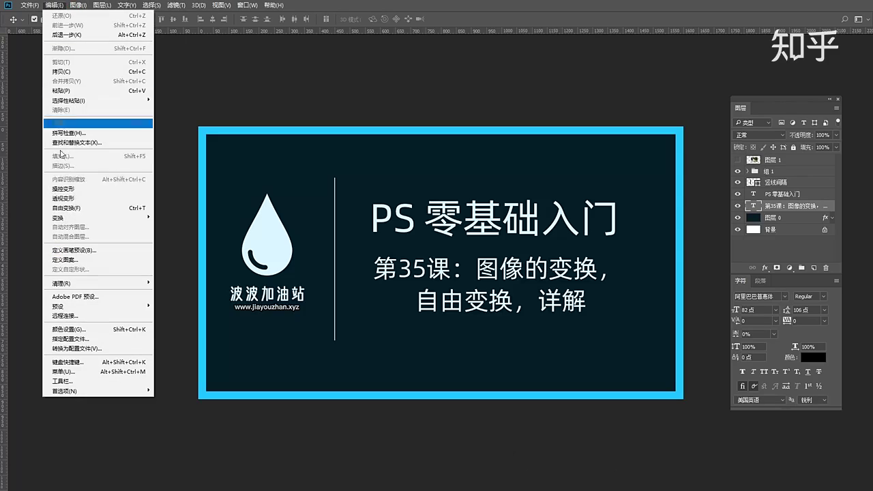
Step: In the subway billboard image, move the tree picture up and left so it overlaps both white billboards
mouse_move(65, 218)
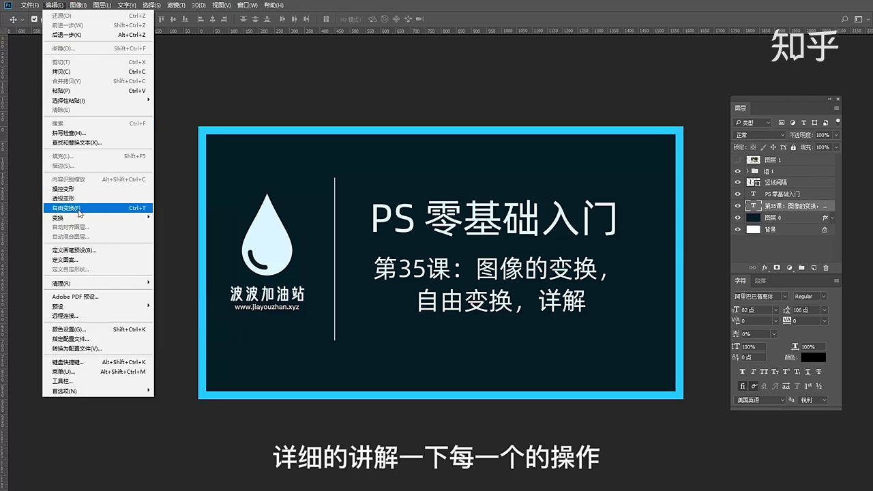
left_click(325, 10)
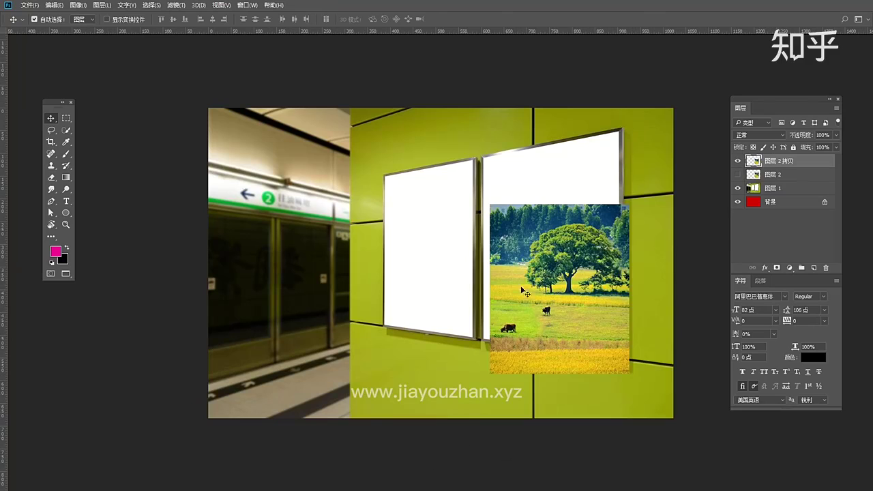
left_click_drag(523, 292, 505, 258)
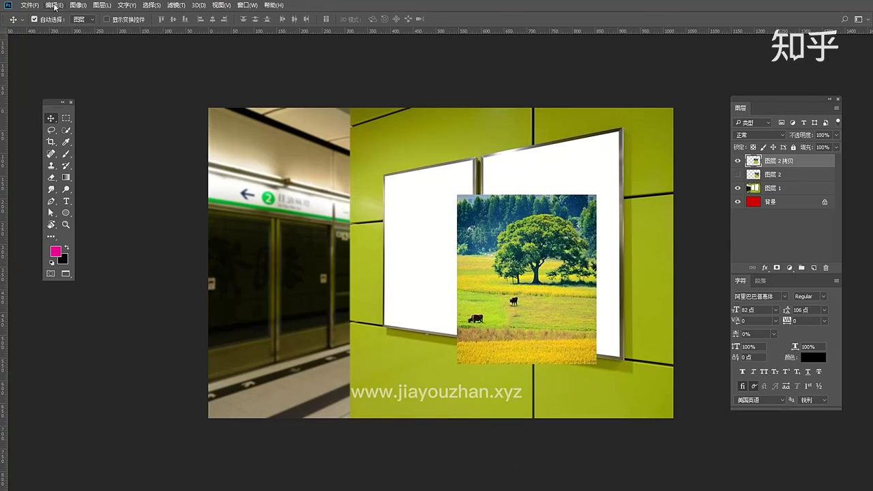
Step: Scale the tree picture freely from its upper-right corner to about 99.7% width and 112% height
left_click(53, 5)
mouse_move(87, 219)
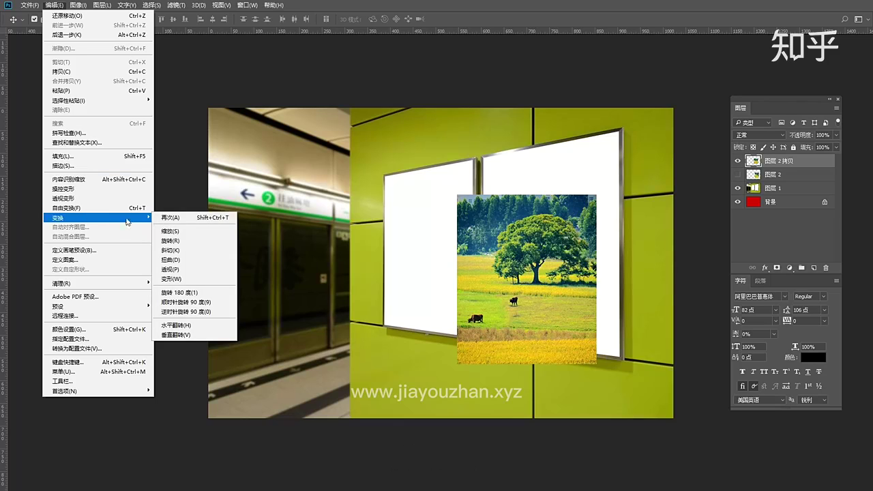
left_click(175, 233)
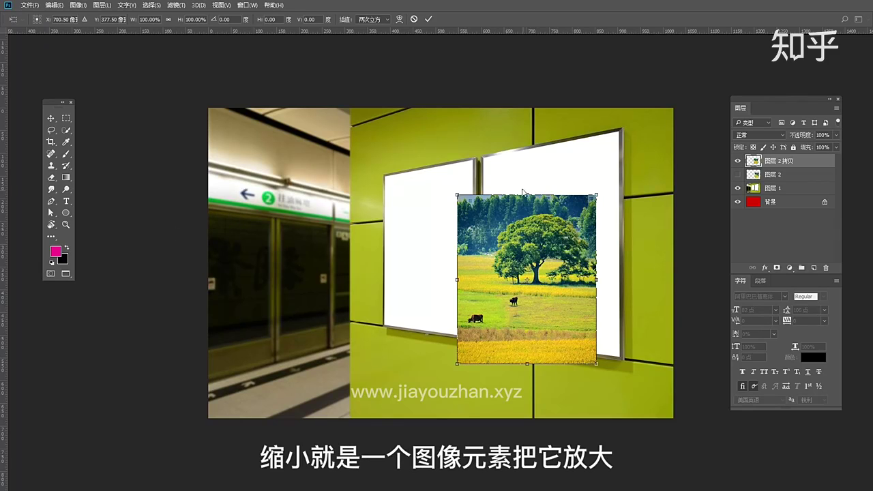
mouse_move(597, 194)
left_mouse_down()
mouse_move(606, 181)
mouse_move(596, 168)
mouse_move(589, 238)
mouse_move(600, 193)
mouse_move(617, 196)
mouse_move(598, 198)
mouse_move(587, 185)
mouse_move(586, 198)
left_mouse_up()
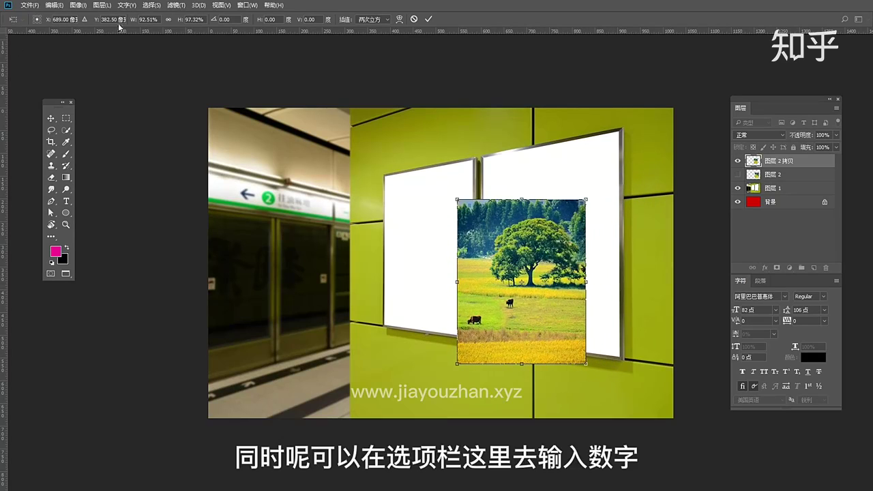
left_click_drag(585, 200, 563, 226)
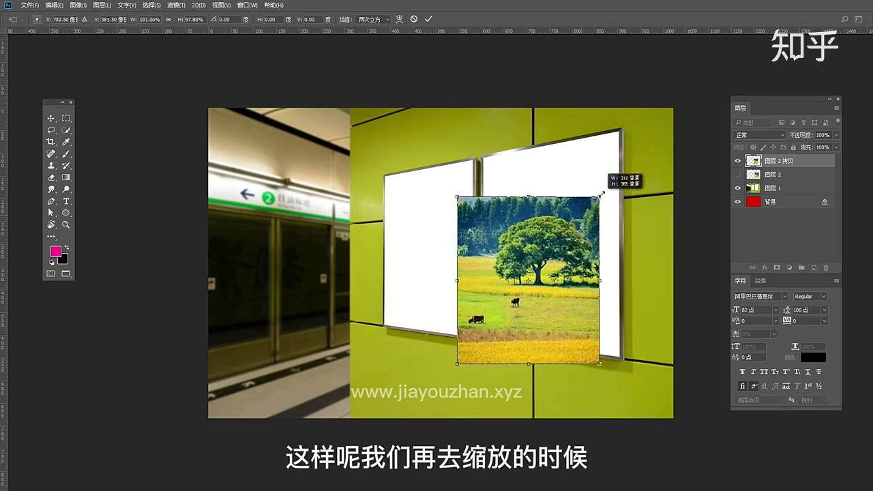
left_click_drag(602, 198, 575, 216)
left_click_drag(601, 171, 569, 220)
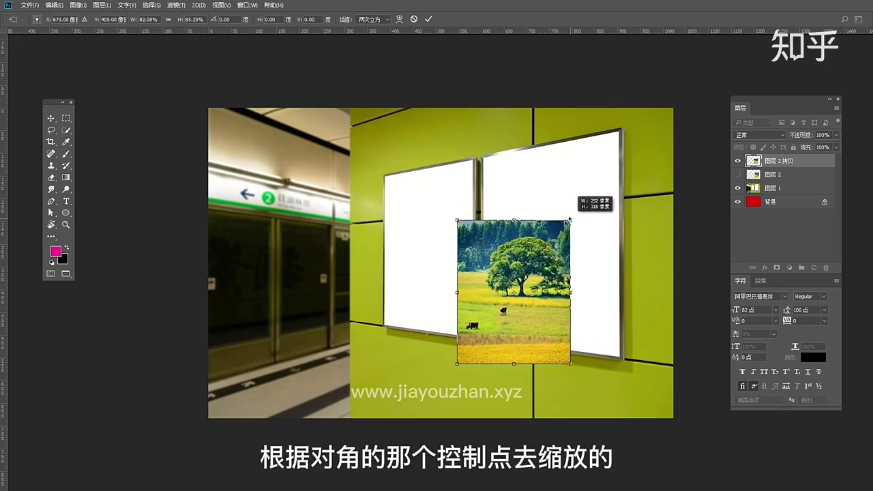
mouse_move(585, 187)
left_mouse_down()
mouse_move(583, 199)
mouse_move(596, 175)
left_mouse_up()
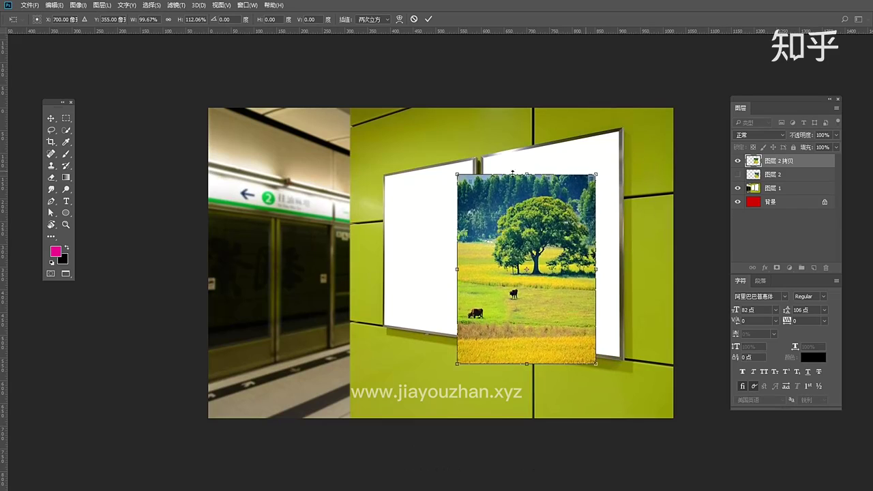
Step: Rescale the tree picture from its upper-left corner to about 91% width and 92% height
left_click_drag(456, 174, 489, 245)
left_click_drag(445, 197, 470, 223)
left_click_drag(537, 280, 453, 191)
left_click_drag(497, 216, 469, 209)
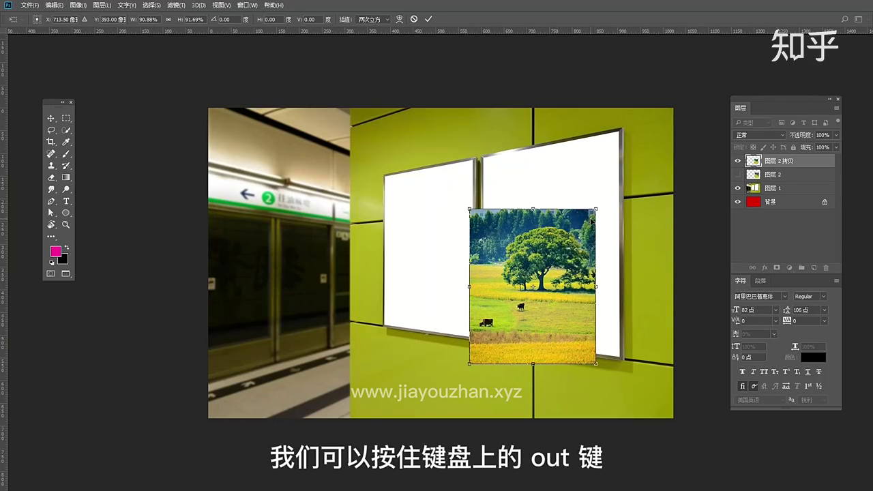
Step: Scale the tree picture symmetrically about its centre to about 77% width and 84% height
left_click_drag(596, 206, 603, 203)
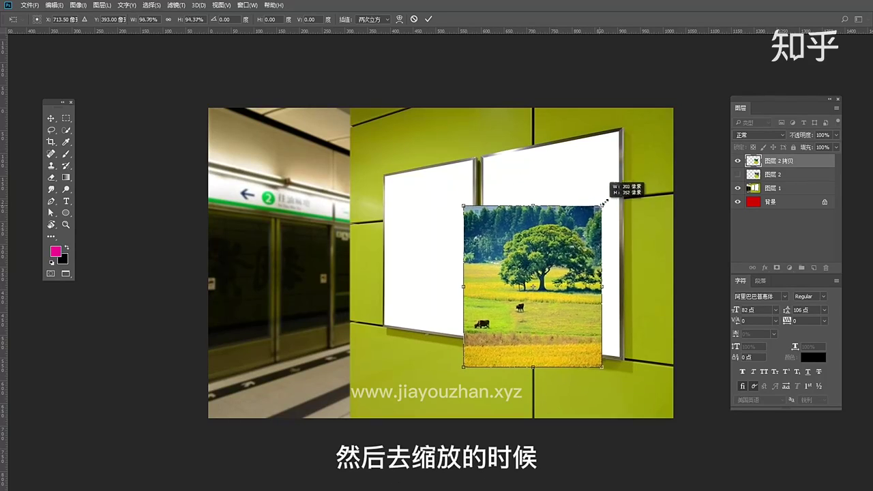
left_click_drag(577, 240, 584, 229)
left_click_drag(568, 196, 591, 206)
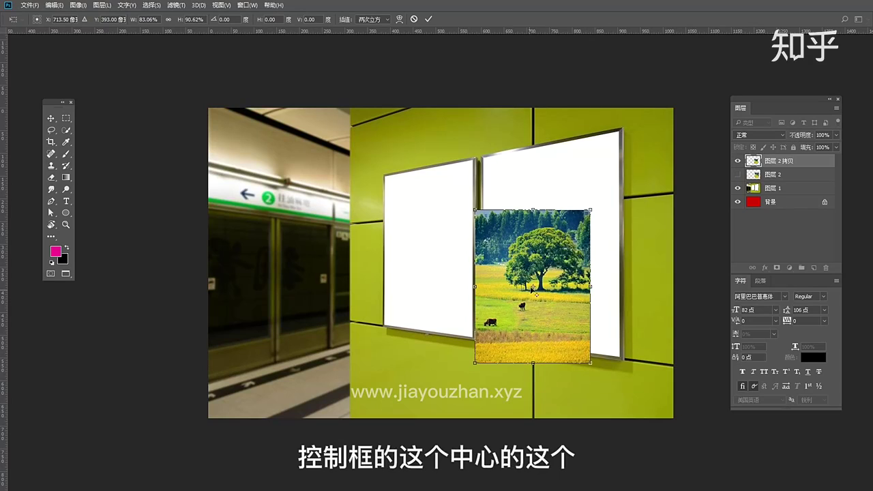
mouse_move(590, 209)
left_mouse_down()
mouse_move(580, 193)
mouse_move(600, 208)
mouse_move(610, 184)
mouse_move(587, 211)
mouse_move(605, 179)
mouse_move(596, 207)
mouse_move(614, 185)
mouse_move(586, 215)
left_mouse_up()
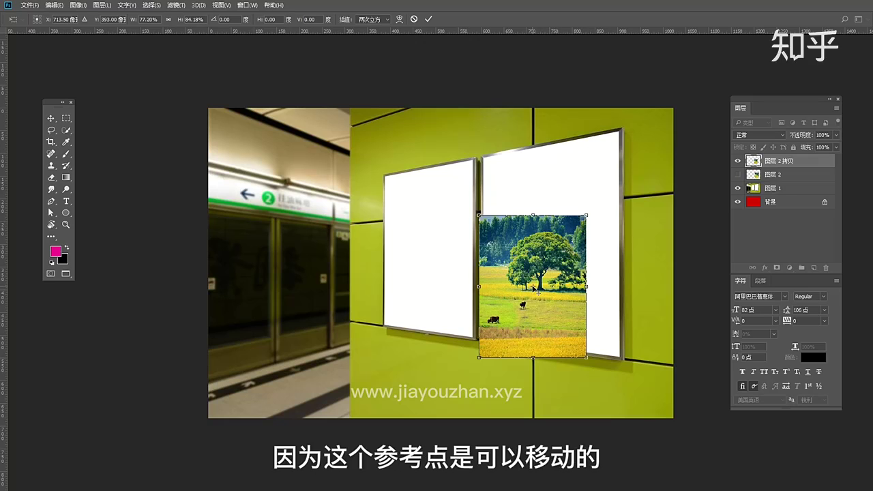
Step: Place the transform reference point above the tree picture, scale around it to about 68% width and 74% height, and cancel the transform
left_click_drag(534, 289, 546, 279)
left_click_drag(537, 241, 493, 234)
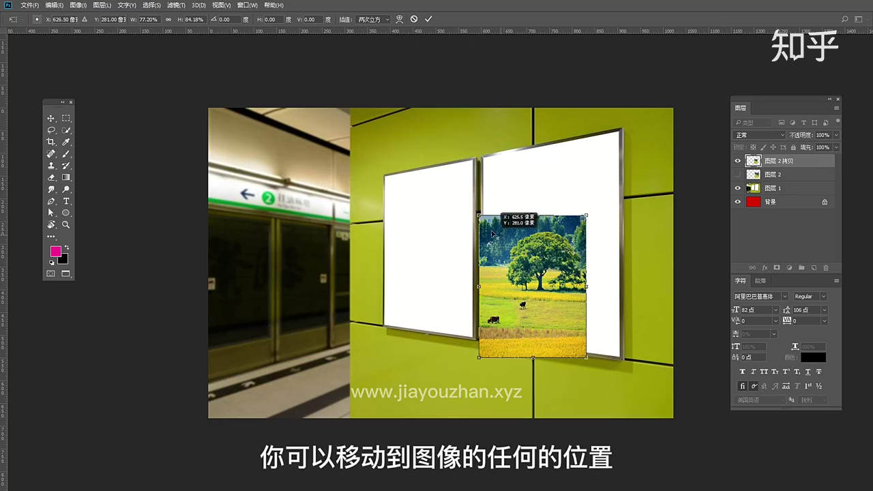
left_click_drag(522, 265, 534, 168)
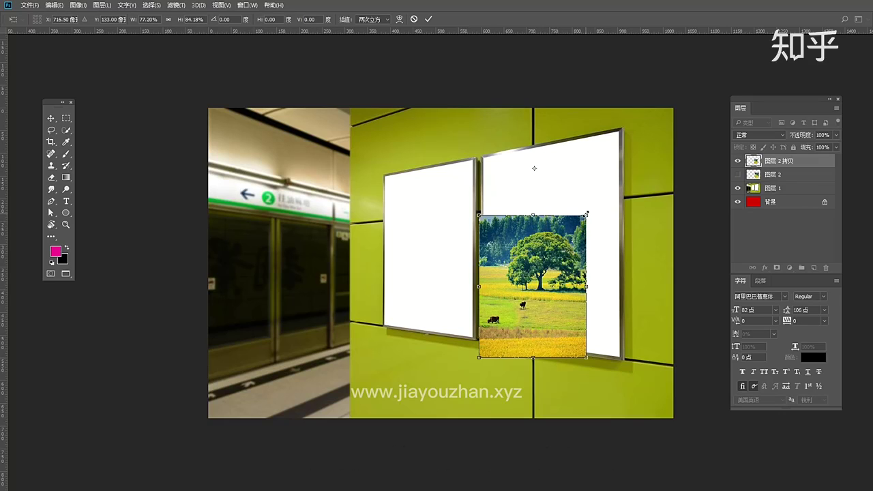
mouse_move(586, 214)
left_mouse_down()
mouse_move(546, 244)
mouse_move(597, 196)
mouse_move(581, 211)
mouse_move(613, 225)
mouse_move(587, 205)
mouse_move(624, 230)
mouse_move(653, 216)
mouse_move(586, 210)
mouse_move(577, 235)
mouse_move(579, 200)
mouse_move(570, 190)
mouse_move(590, 202)
mouse_move(571, 225)
mouse_move(604, 219)
mouse_move(576, 210)
left_mouse_up()
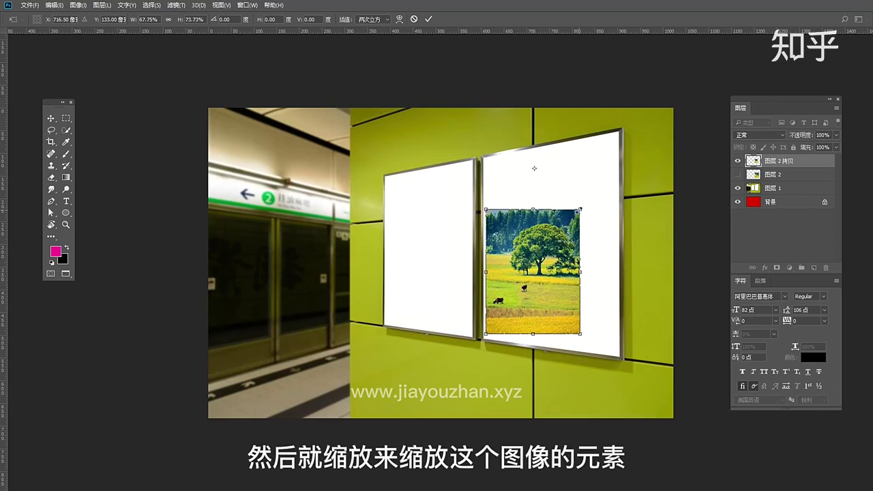
key("Escape")
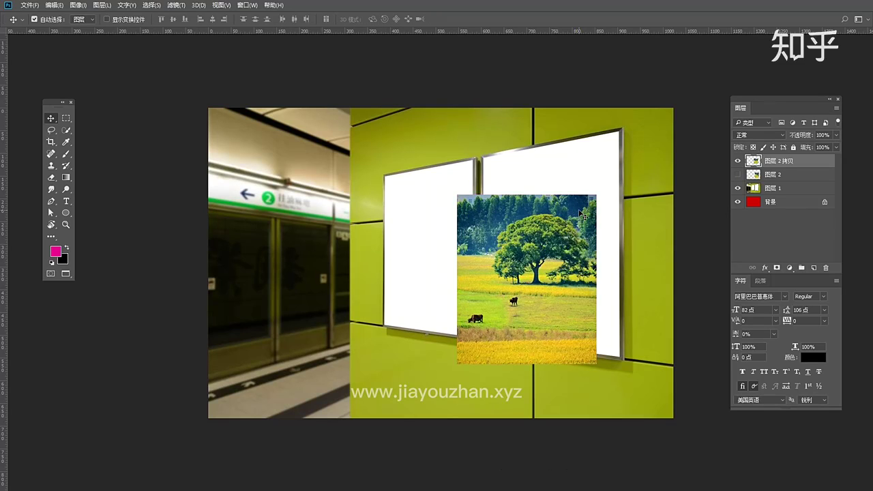
Step: Try rotating the tree picture by 30 degrees, and return it to 0 degrees
left_click(54, 6)
mouse_move(82, 219)
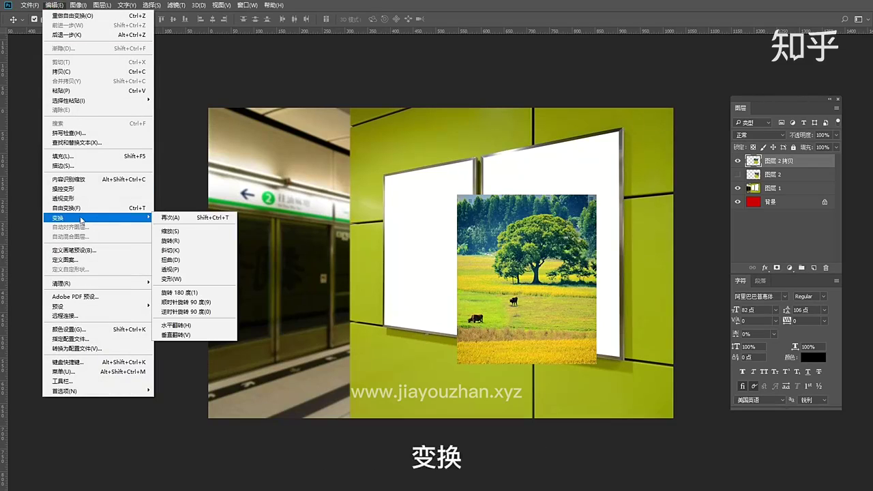
left_click(174, 241)
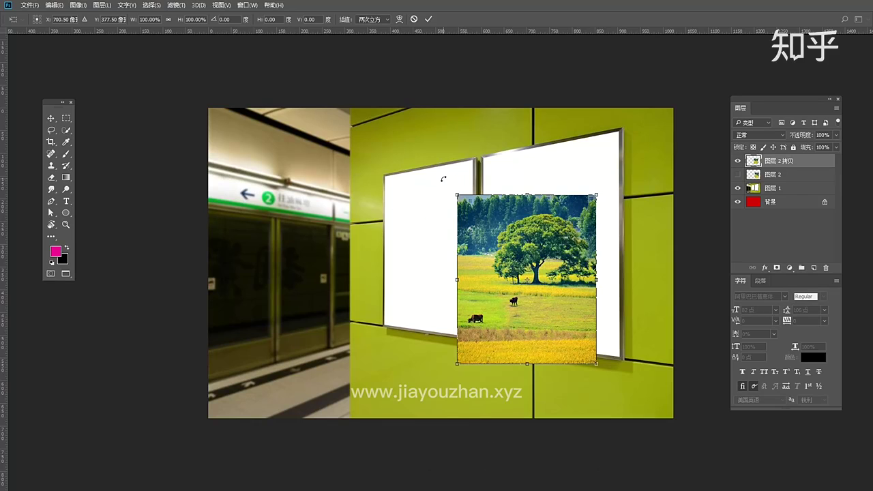
left_click_drag(443, 179, 417, 190)
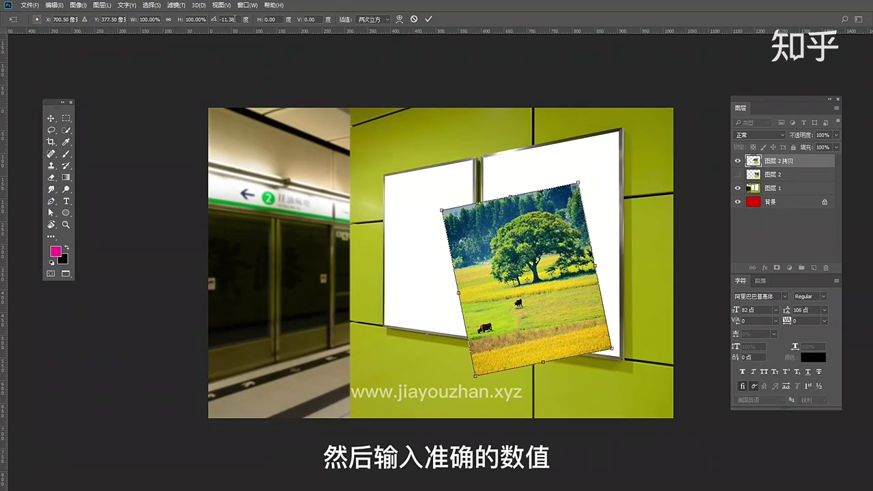
type("30")
key("Return")
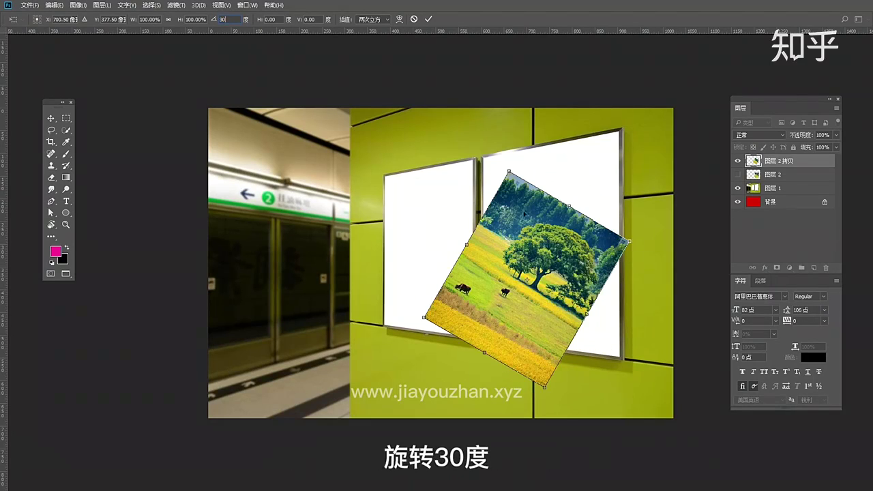
left_click_drag(505, 166, 414, 152)
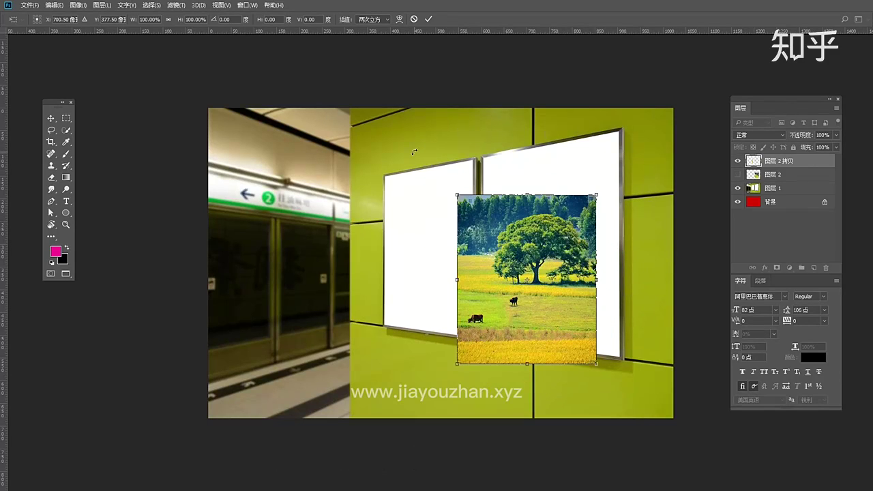
key("Return")
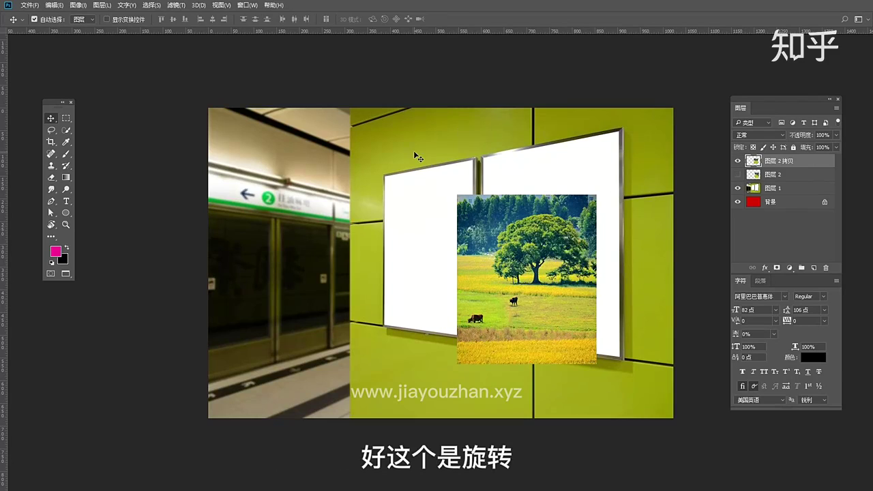
Step: Try skewing the tree picture to about -24.6 degrees horizontally, move it over the right billboard, and cancel the transform
left_click(79, 5)
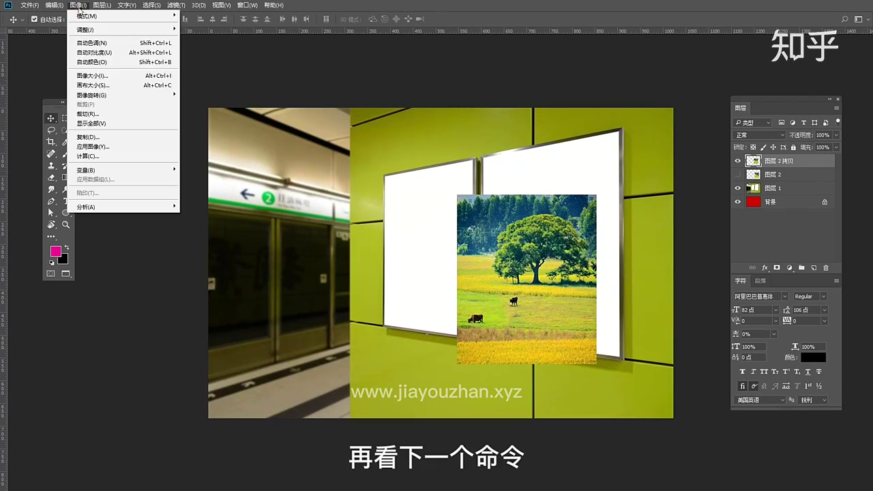
mouse_move(102, 217)
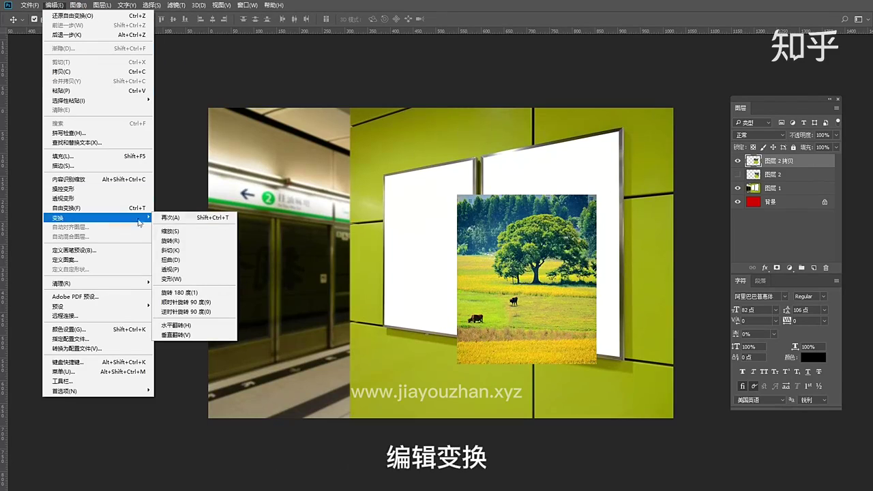
left_click(173, 250)
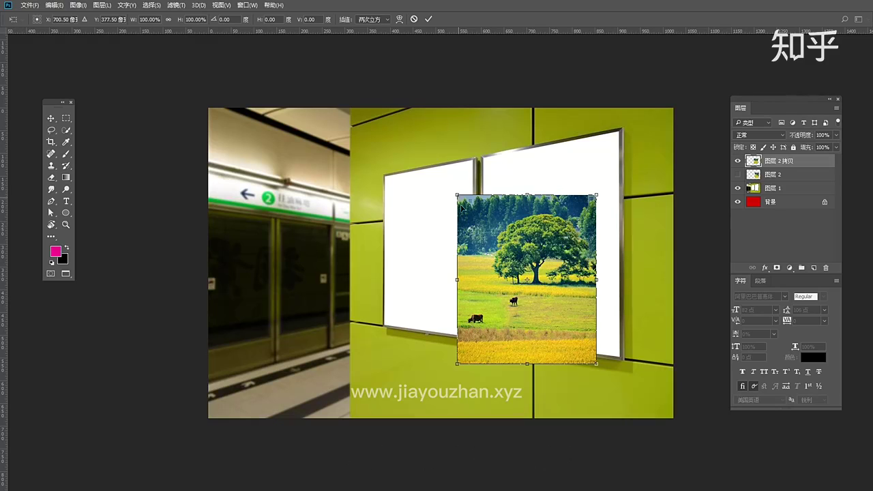
left_click_drag(529, 199, 605, 232)
mouse_move(497, 279)
left_mouse_down()
mouse_move(488, 314)
mouse_move(480, 296)
mouse_move(483, 317)
mouse_move(483, 247)
mouse_move(485, 273)
left_mouse_up()
left_click_drag(605, 194, 518, 192)
left_click_drag(620, 264, 613, 268)
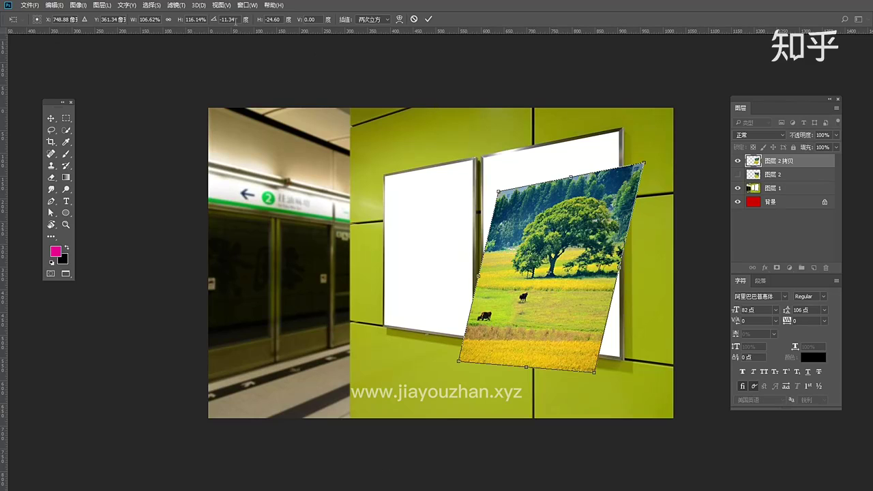
left_click_drag(574, 219, 582, 204)
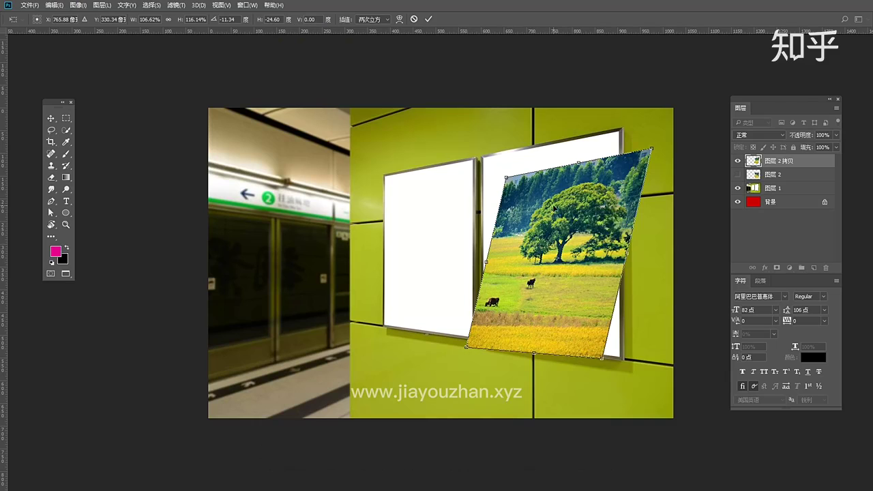
left_click(414, 20)
Step: Distort the tree picture by shifting its upper-left, upper-right and lower-right corners, and move it right past the right billboard
left_click(78, 5)
mouse_move(54, 5)
mouse_move(98, 218)
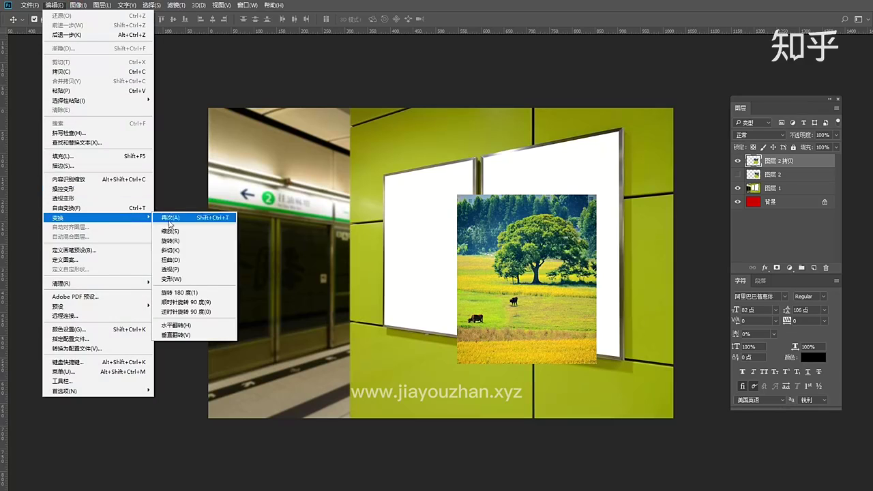
left_click(174, 260)
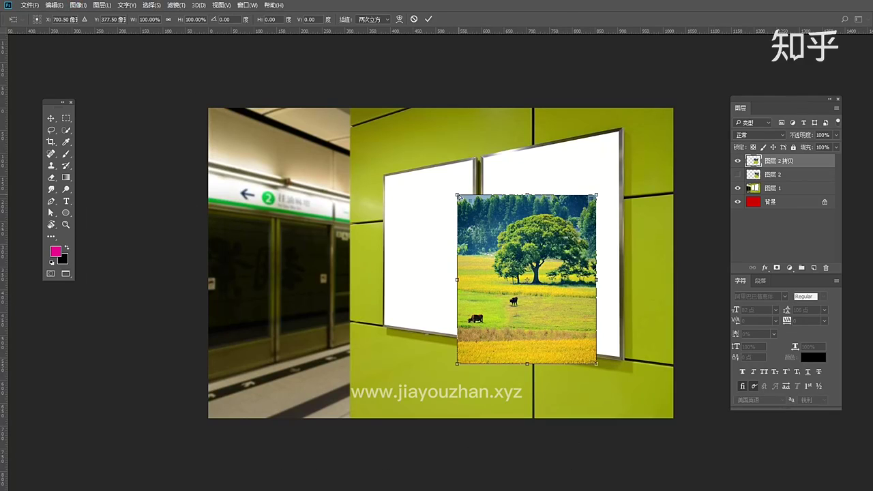
mouse_move(457, 195)
left_mouse_down()
mouse_move(443, 183)
mouse_move(491, 232)
mouse_move(463, 209)
left_mouse_up()
left_click_drag(596, 195, 639, 200)
left_click_drag(596, 362, 613, 388)
left_click_drag(520, 268, 597, 284)
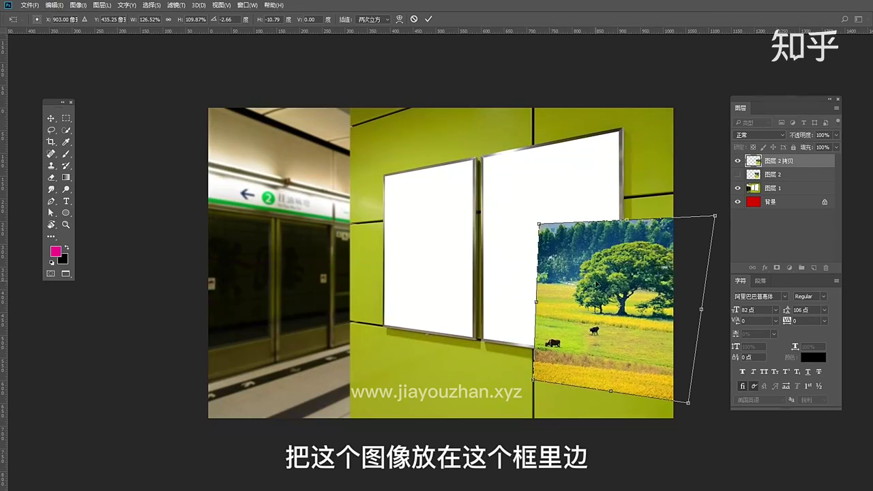
Step: Fit the distorted picture's four corners to the corners of the left white billboard and apply the transform
left_click_drag(554, 235, 384, 175)
left_click(564, 172)
left_click_drag(563, 173, 474, 162)
left_click_drag(536, 360, 472, 337)
left_click_drag(382, 336, 385, 325)
left_click_drag(472, 338, 473, 338)
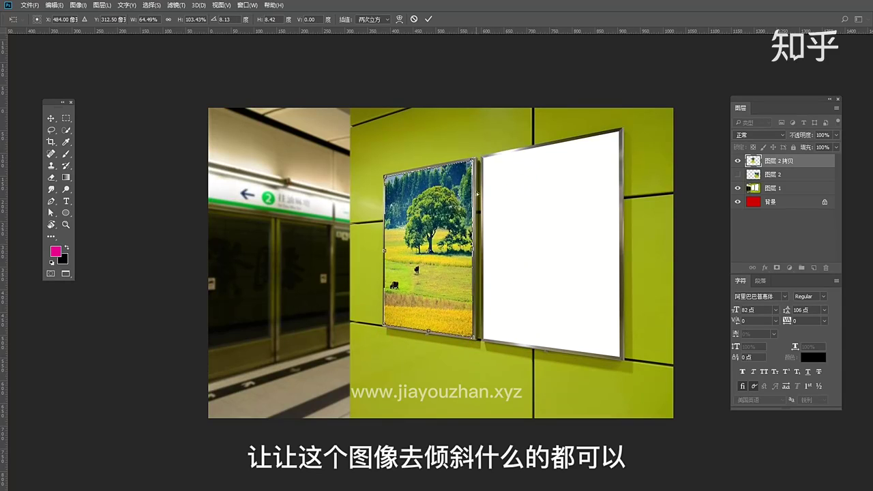
left_click_drag(473, 164, 474, 162)
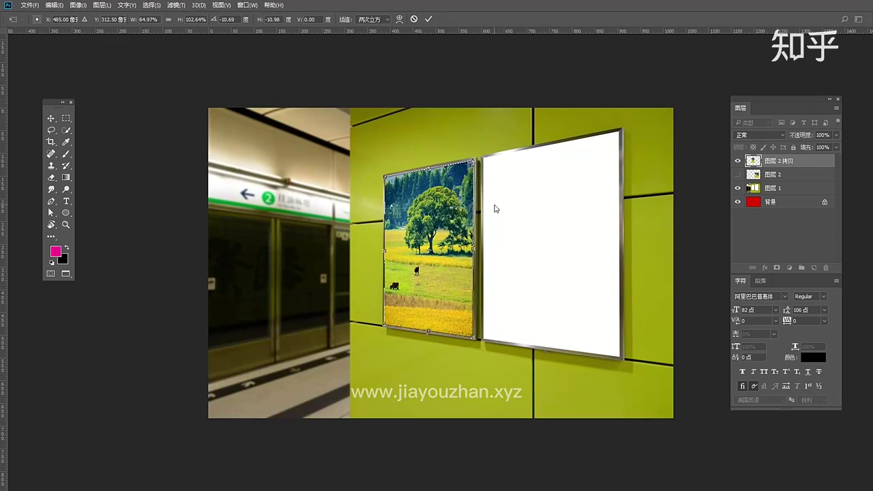
key("Return")
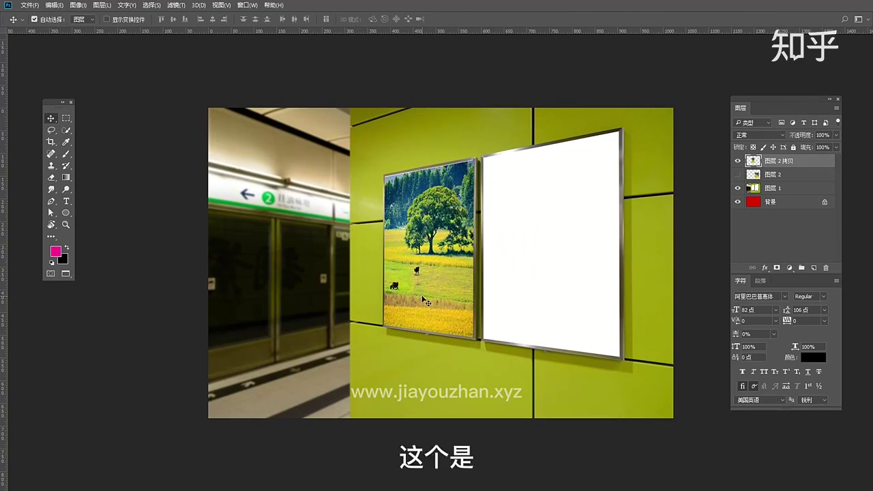
Step: Move the distorted tree picture right and down, partly off the left billboard
left_click_drag(423, 301, 452, 315)
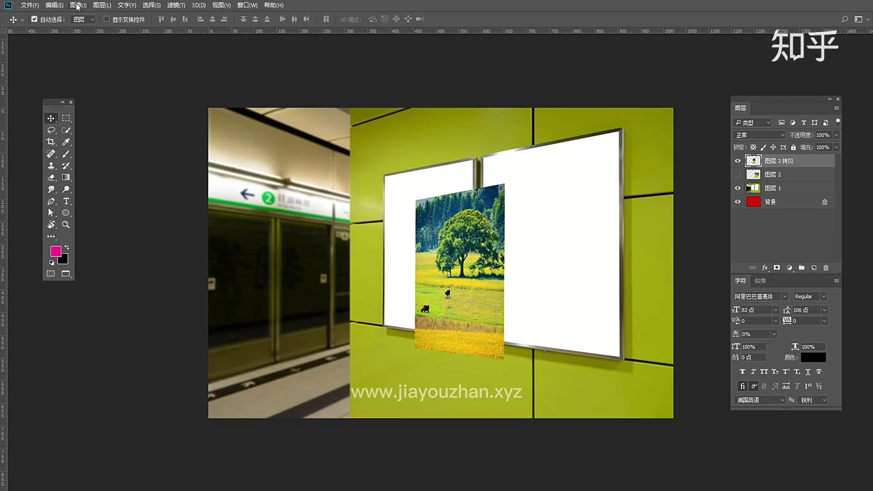
Step: Undo the tree picture's last move and its four-corner distortion
left_click(75, 6)
mouse_move(53, 5)
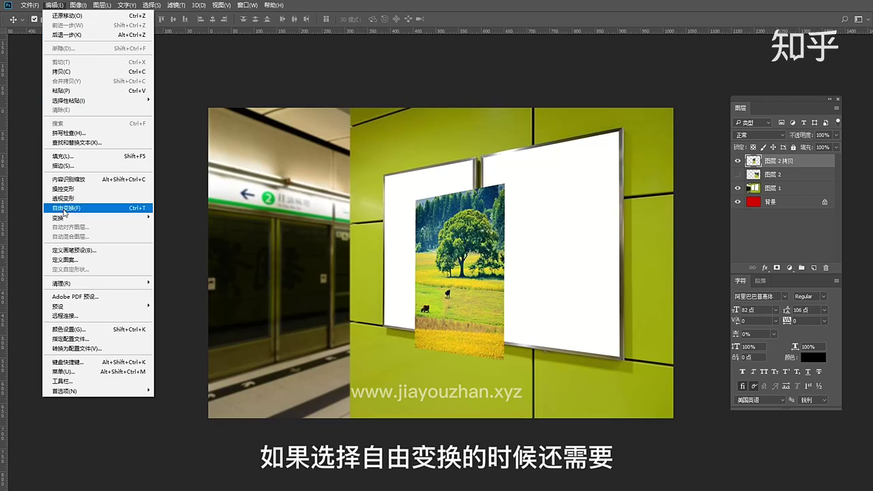
left_click(447, 240)
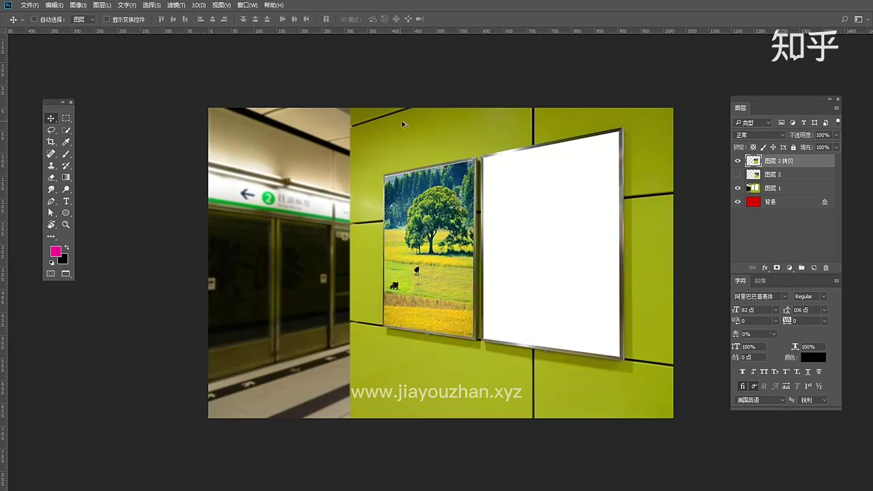
key("ctrl+z")
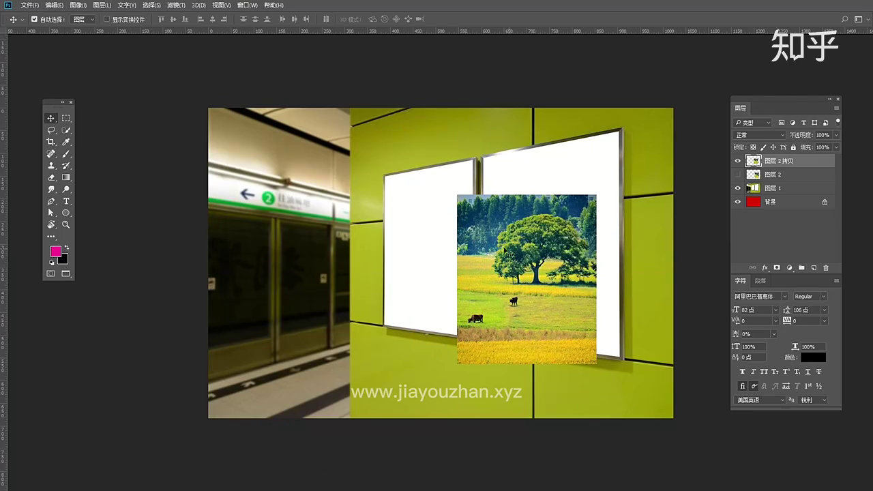
Step: Start a Perspective transform on the tree picture and move it over the left white billboard
left_click(78, 4)
mouse_move(54, 5)
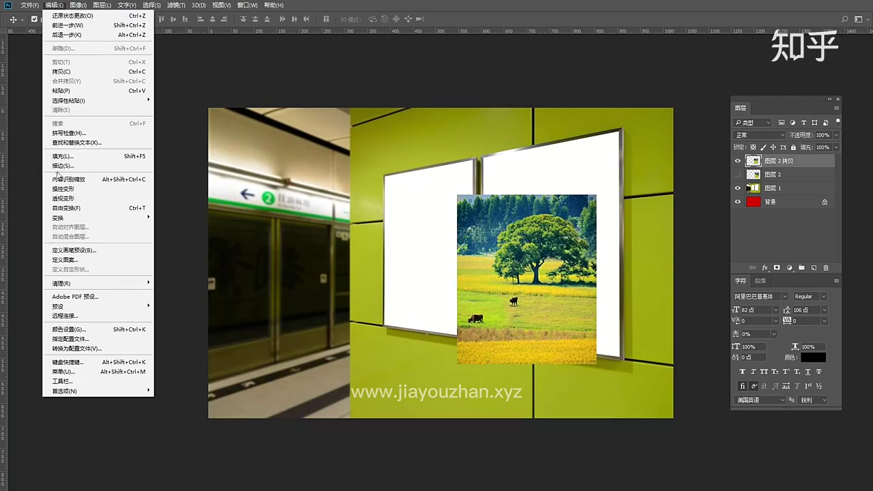
mouse_move(136, 218)
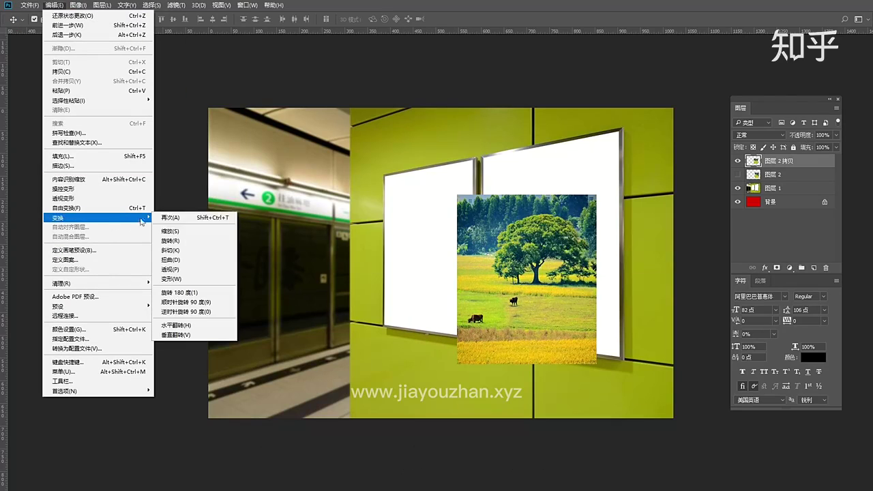
left_click(184, 270)
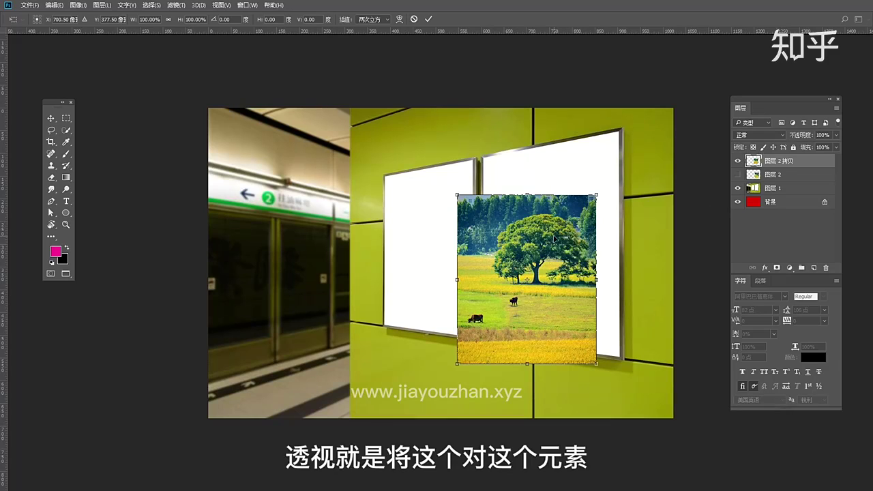
left_click_drag(566, 235, 502, 221)
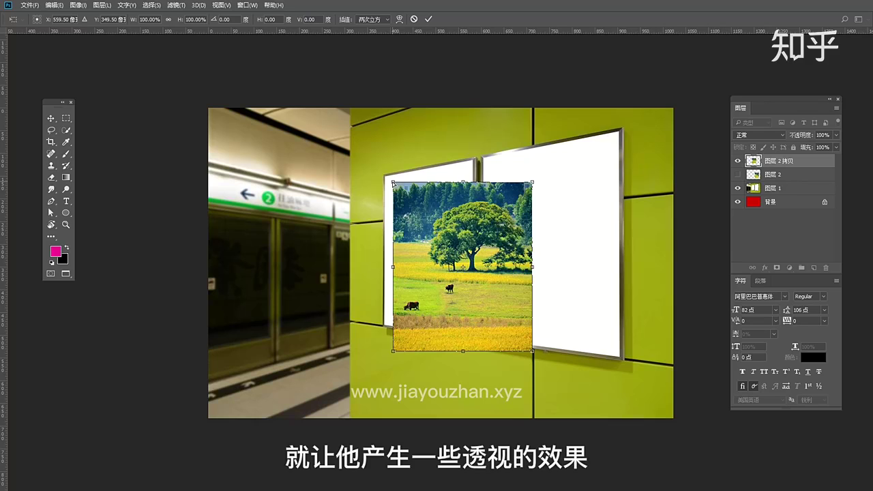
left_click_drag(456, 228, 261, 418)
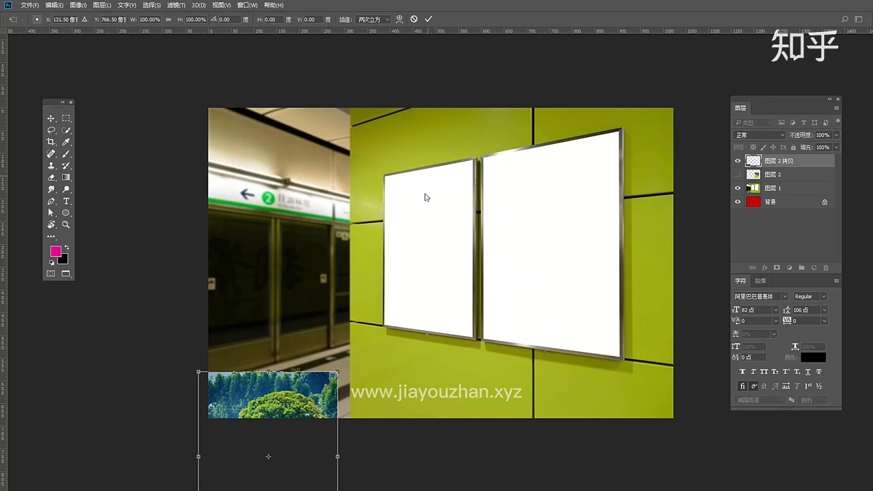
left_click_drag(286, 395, 470, 201)
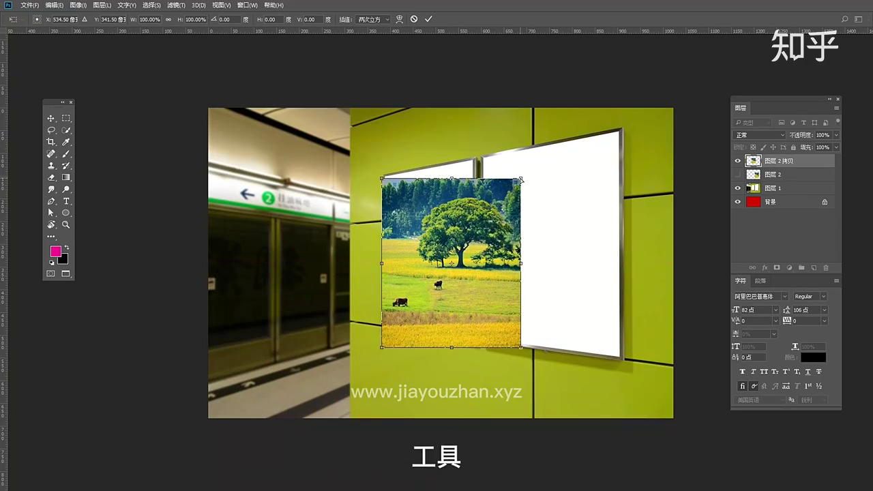
Step: Taper the tree picture in perspective so its right side is taller, and fit it onto the right white billboard
left_click_drag(520, 178, 512, 154)
left_click_drag(451, 263, 297, 259)
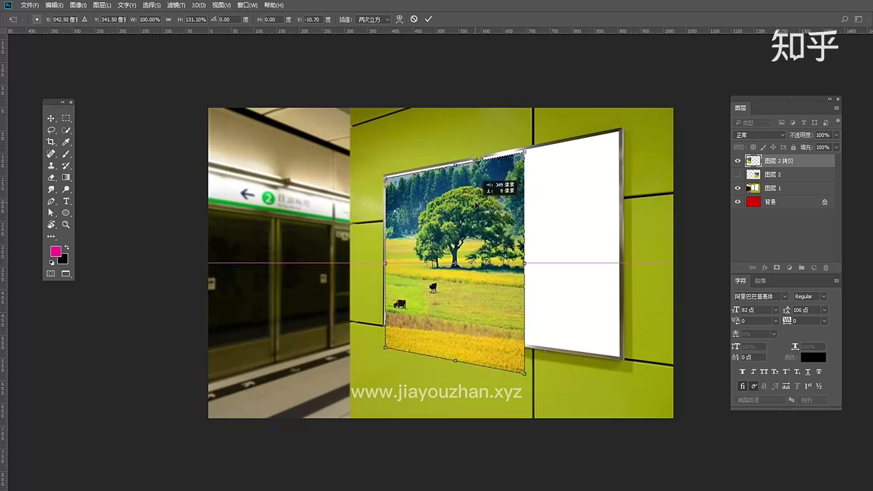
mouse_move(526, 362)
left_mouse_down()
mouse_move(509, 358)
mouse_move(524, 375)
left_mouse_up()
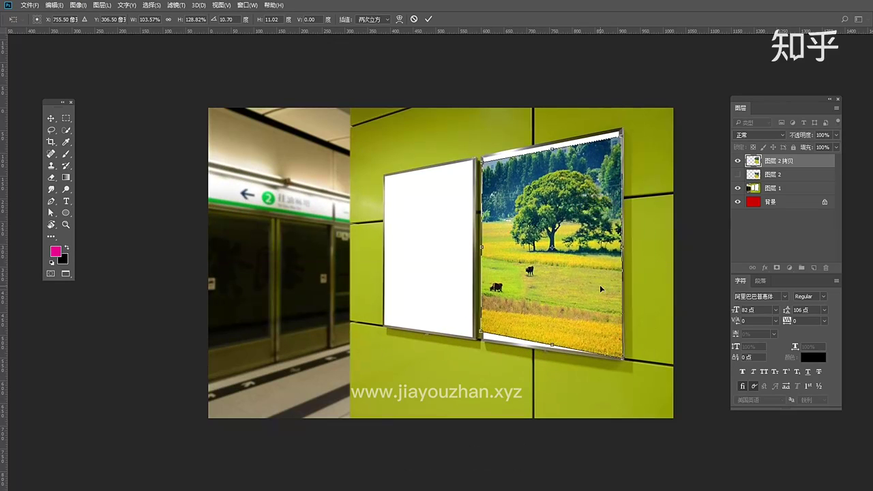
left_click_drag(481, 335, 482, 338)
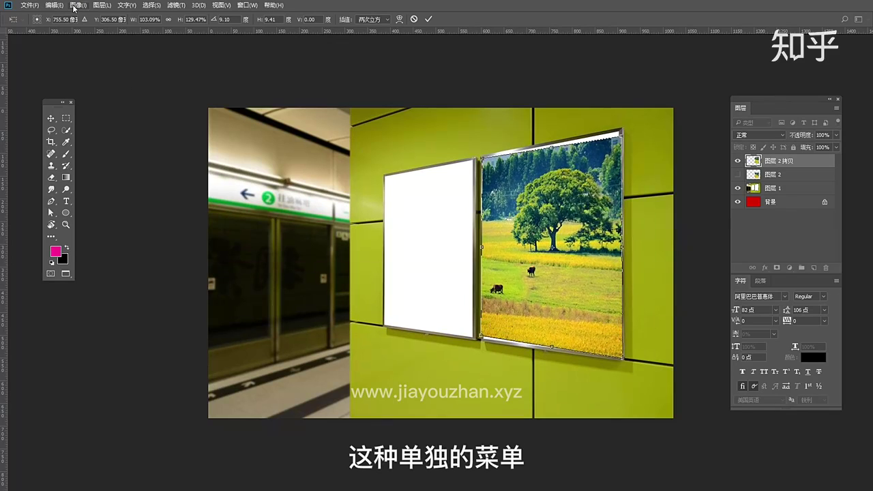
Step: Move the tapered picture left and down across both billboards, and cancel the perspective transform
left_click(74, 8)
left_click(551, 245)
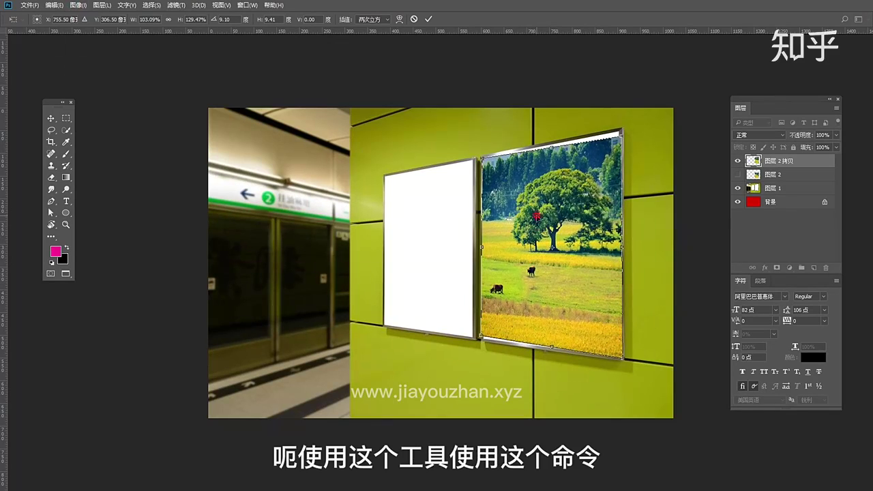
left_click_drag(536, 216, 500, 230)
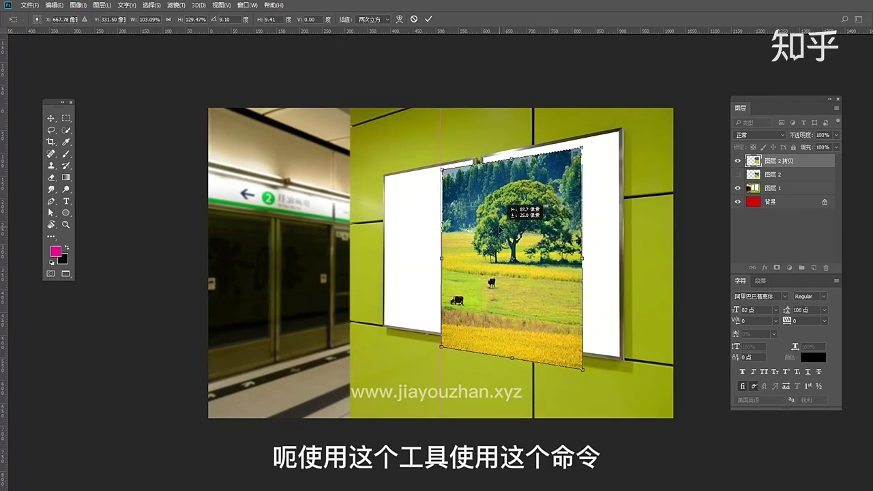
left_click(414, 19)
Step: Free-transform the tree picture and scale it down to about 77.5% in width and height
left_click(75, 7)
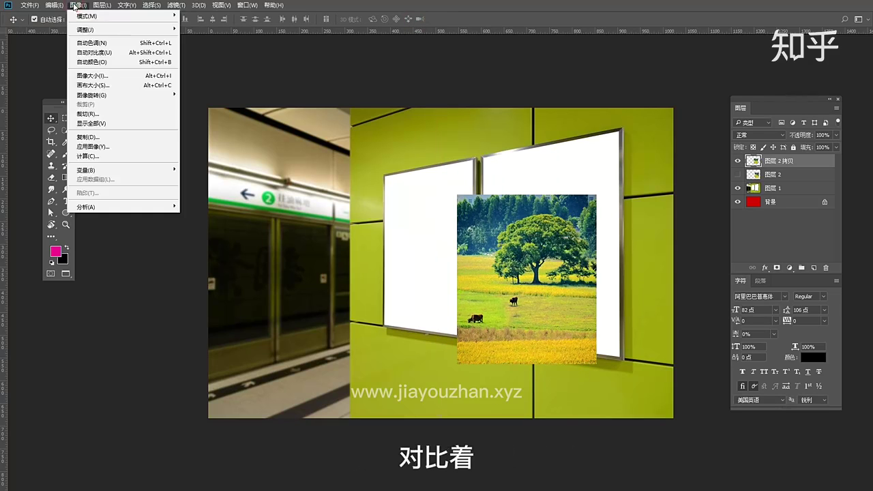
mouse_move(57, 7)
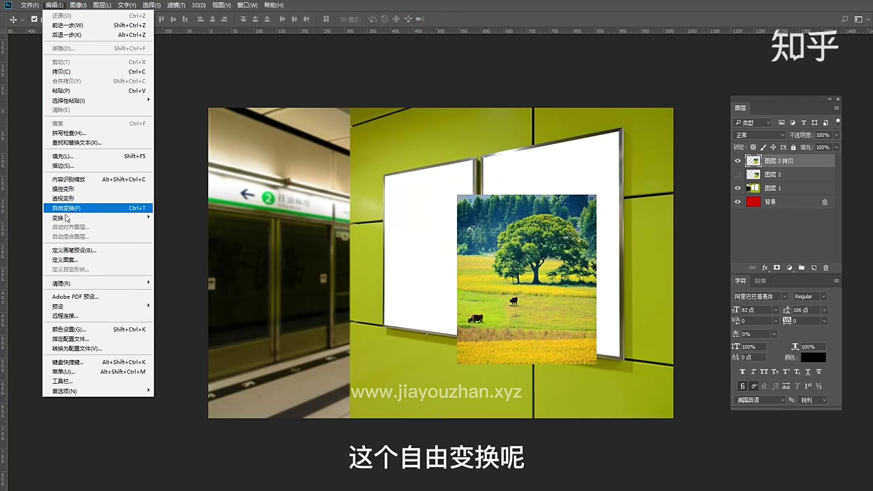
mouse_move(66, 219)
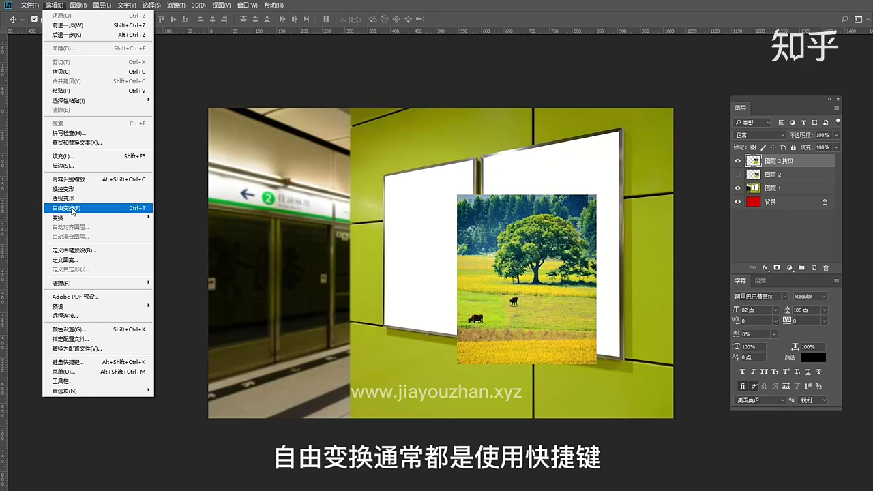
left_click(536, 232)
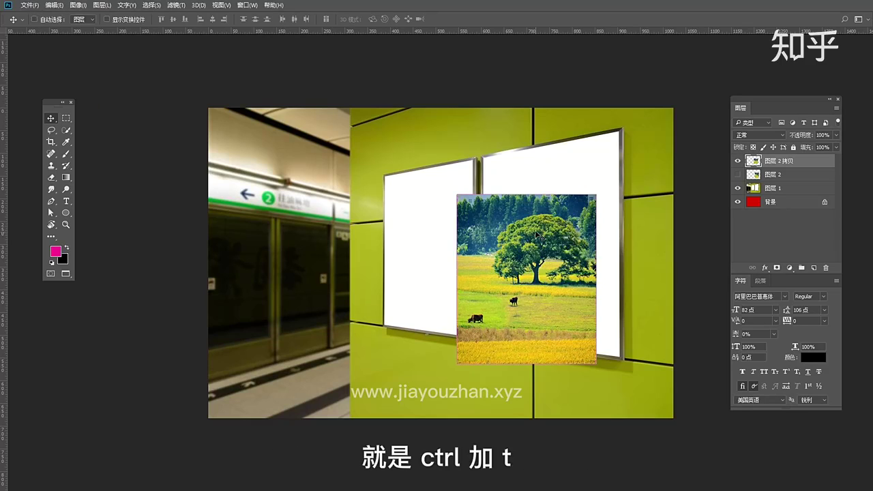
key("ctrl+t")
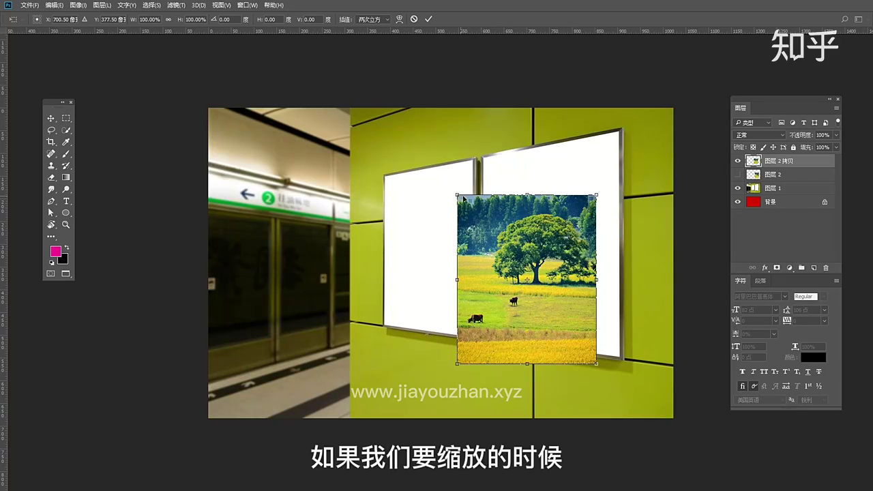
left_click_drag(597, 195, 581, 223)
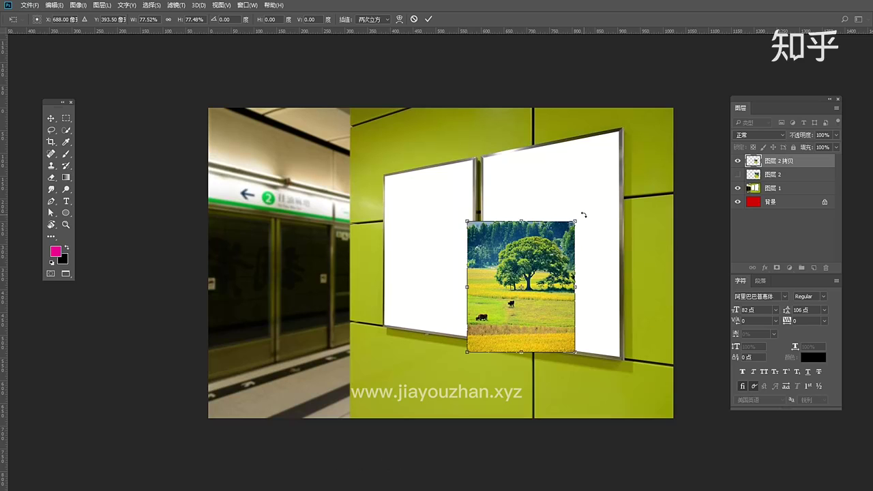
Step: Try rotating the scaled picture about its reference point, and set its rotation angle to 0 degrees
left_click_drag(591, 210, 573, 210)
left_click_drag(589, 240, 585, 211)
type("0")
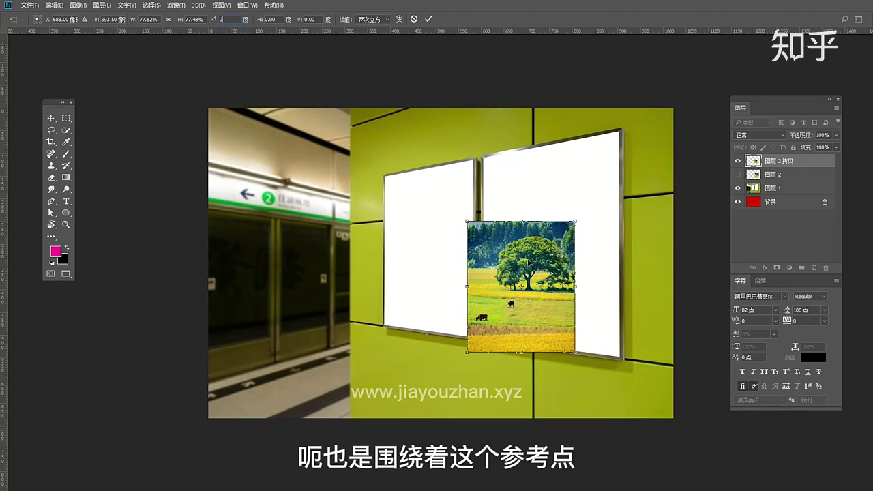
Step: Place the reference point above the scaled picture, rotate the picture about it to about 0.5 degrees, and undo the applied transform
left_click_drag(584, 215, 592, 225)
left_click_drag(524, 293, 566, 208)
left_click_drag(506, 274, 530, 202)
mouse_move(604, 249)
left_mouse_down()
mouse_move(471, 243)
mouse_move(566, 221)
mouse_move(591, 226)
mouse_move(591, 255)
mouse_move(601, 244)
left_mouse_up()
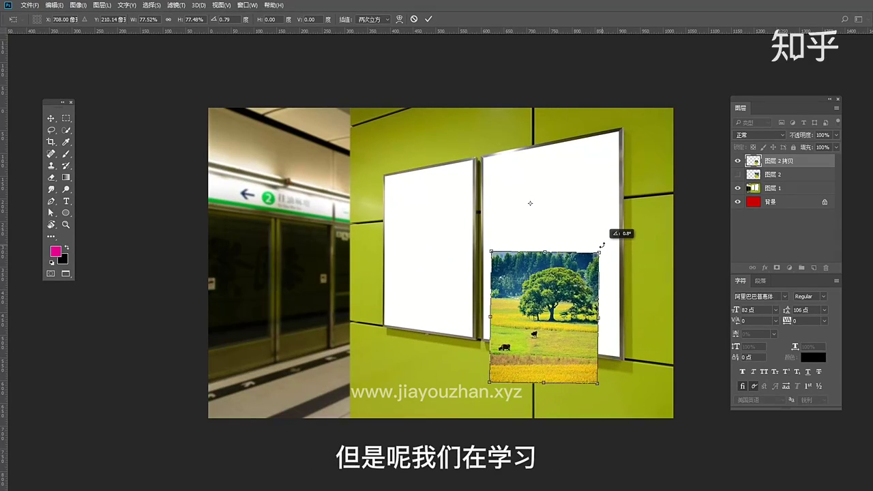
mouse_move(530, 203)
left_mouse_down()
mouse_move(543, 310)
mouse_move(539, 198)
left_mouse_up()
left_click_drag(611, 240, 573, 217)
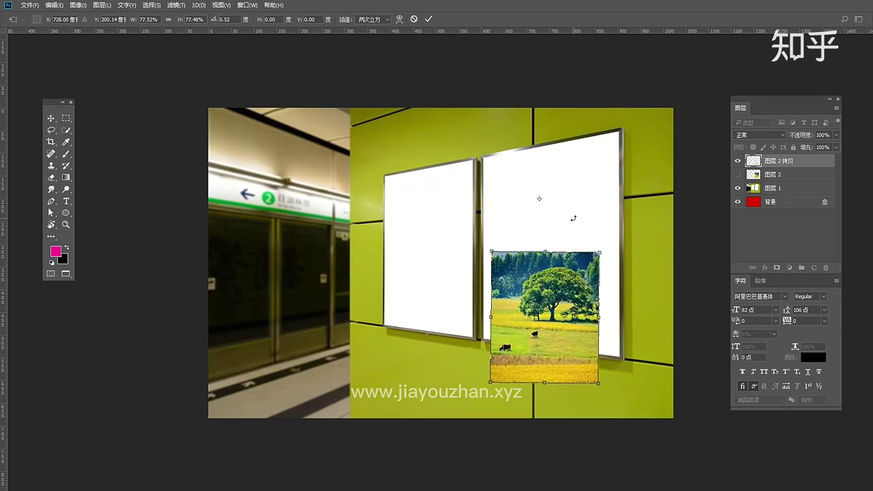
key("Return")
key("ctrl+z")
Step: Distort the tree picture in Free Transform by fitting its four corners to the right white billboard's corners
key("ctrl+t")
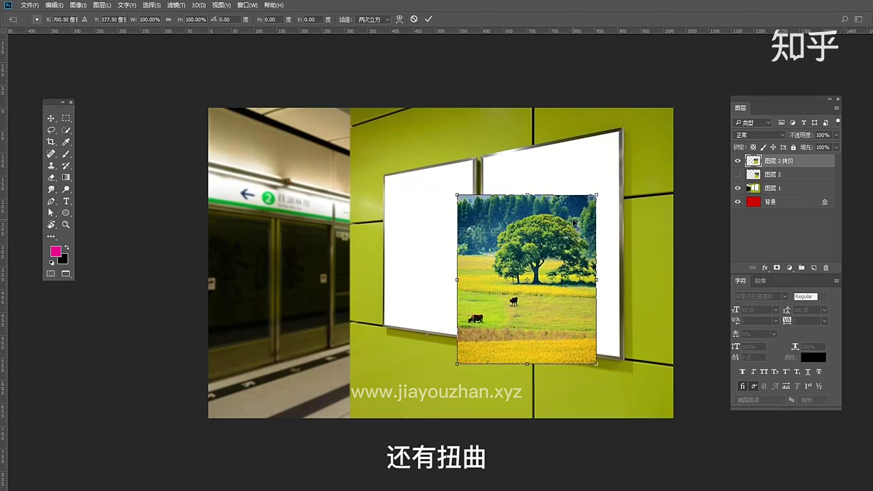
left_click_drag(556, 243, 557, 225)
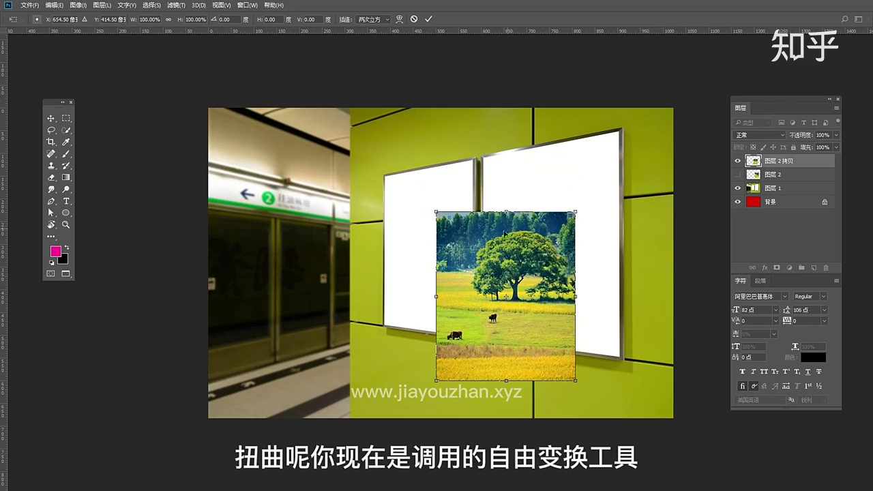
left_click_drag(502, 248, 506, 228)
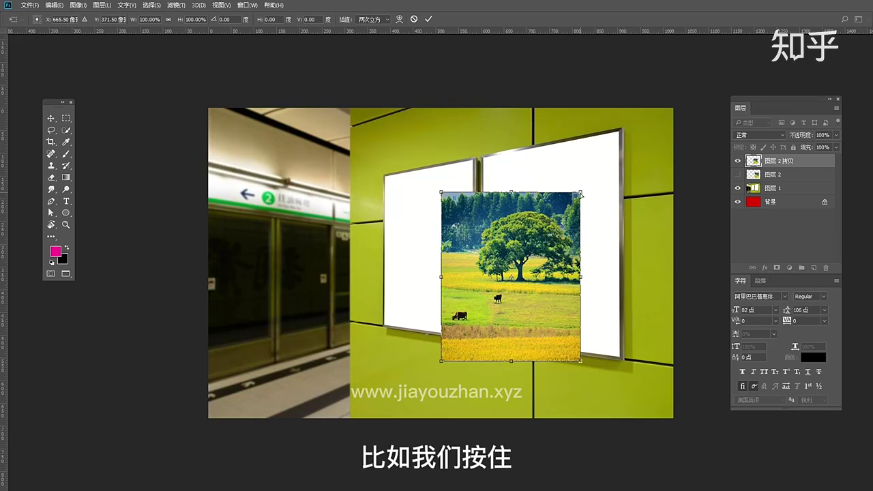
left_click_drag(580, 193, 619, 130)
left_click_drag(581, 362, 620, 356)
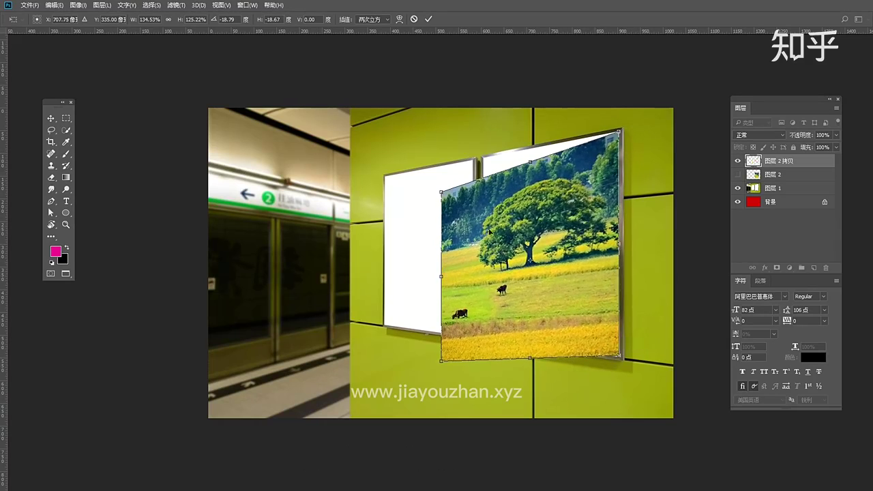
left_click_drag(440, 193, 482, 159)
left_click_drag(442, 361, 482, 338)
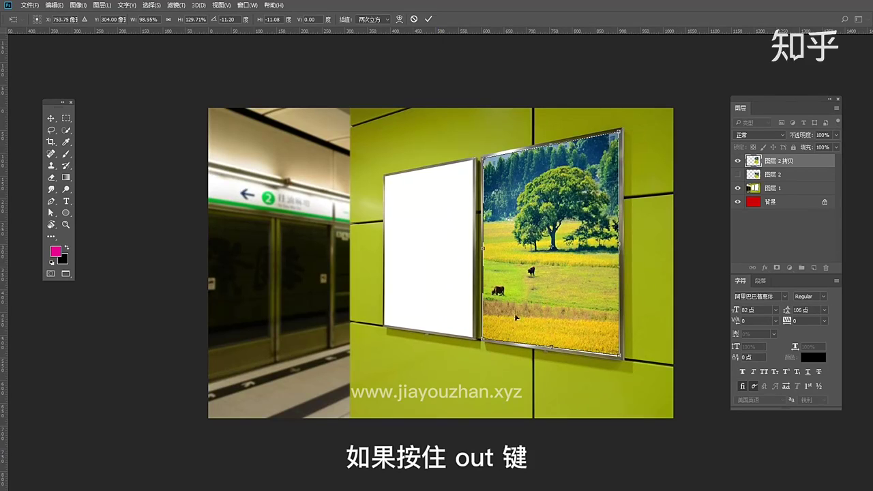
Step: Adjust the fitted picture's lower-left corner and its left, upper and right edges, and cancel the free transform
mouse_move(483, 338)
left_mouse_down()
mouse_move(468, 352)
mouse_move(488, 345)
mouse_move(496, 304)
mouse_move(461, 283)
mouse_move(455, 339)
mouse_move(441, 302)
mouse_move(495, 307)
mouse_move(502, 302)
mouse_move(459, 306)
mouse_move(540, 279)
mouse_move(546, 253)
mouse_move(484, 344)
mouse_move(446, 313)
mouse_move(452, 341)
mouse_move(450, 319)
mouse_move(472, 341)
mouse_move(473, 322)
mouse_move(479, 337)
left_mouse_up()
mouse_move(477, 248)
left_mouse_down()
mouse_move(493, 250)
mouse_move(484, 250)
left_mouse_up()
left_click_drag(554, 141, 554, 138)
left_click_drag(624, 243, 620, 246)
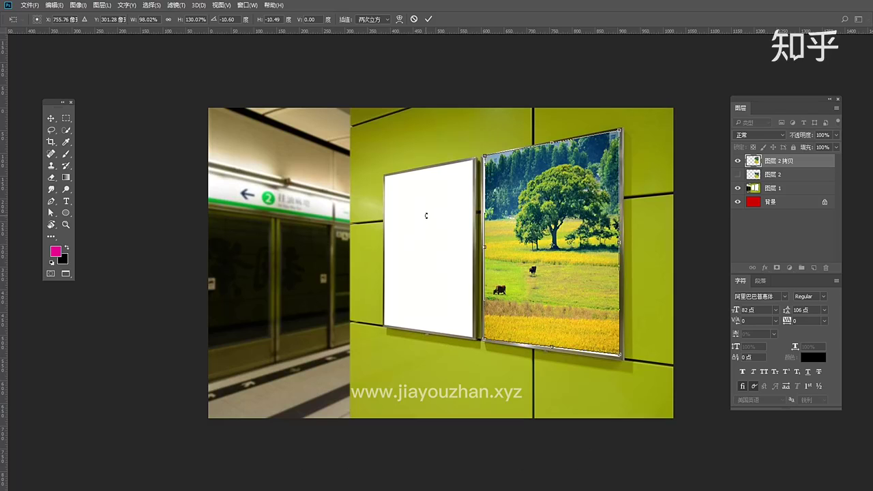
left_click(414, 19)
Step: Try free-transforming the tree picture: move it over the gap between the billboards and skew it along its left and right edges
key("ctrl+t")
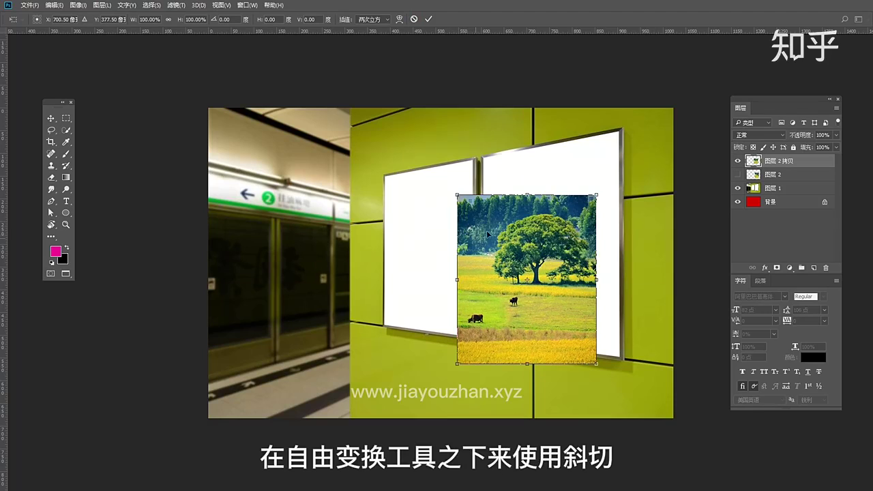
left_click_drag(500, 226, 447, 235)
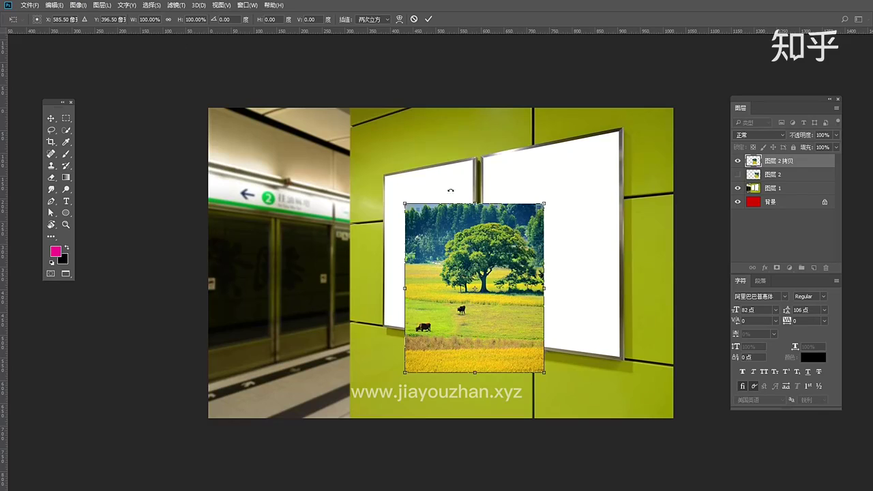
left_click_drag(455, 238, 480, 219)
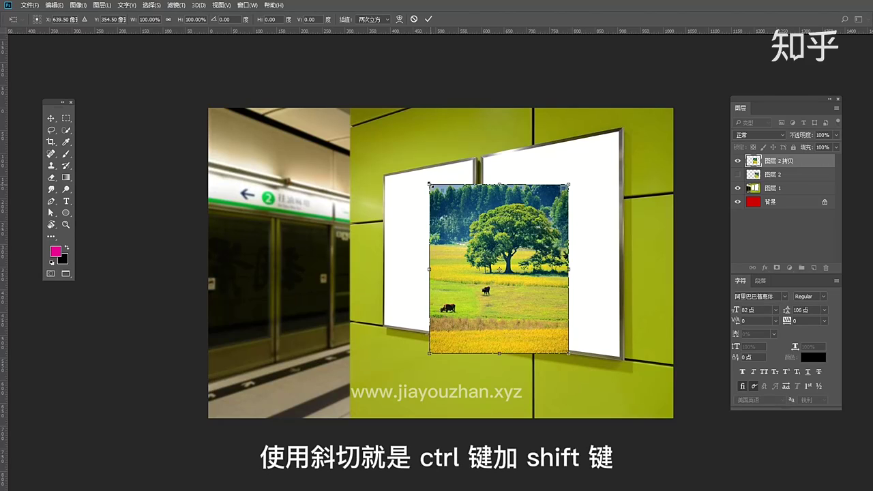
mouse_move(431, 270)
left_mouse_down()
mouse_move(430, 287)
mouse_move(431, 277)
left_mouse_up()
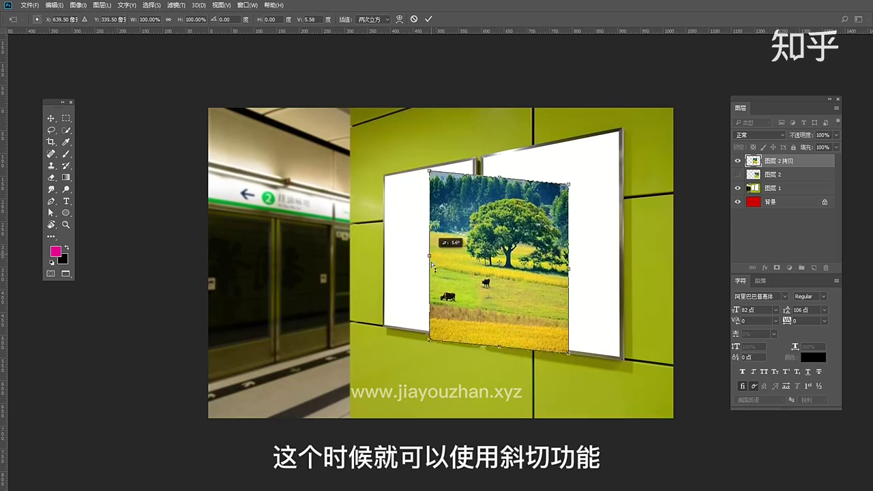
left_click_drag(570, 277, 569, 321)
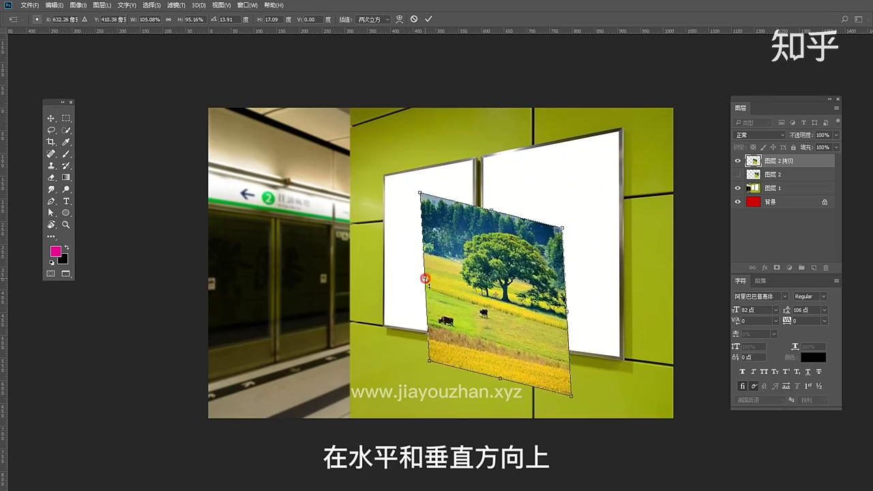
left_click_drag(425, 278, 426, 293)
left_click_drag(569, 311, 611, 308)
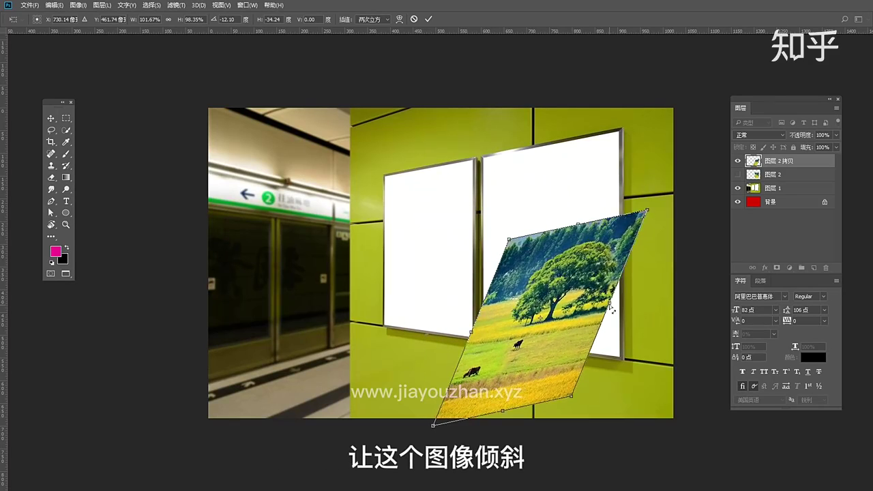
Step: Skew the picture's left, upper and lower edges to slant it about -5.5 degrees over the right billboard, and cancel the transform
left_click_drag(471, 333, 482, 277)
left_click_drag(566, 167, 547, 179)
left_click_drag(547, 368, 547, 362)
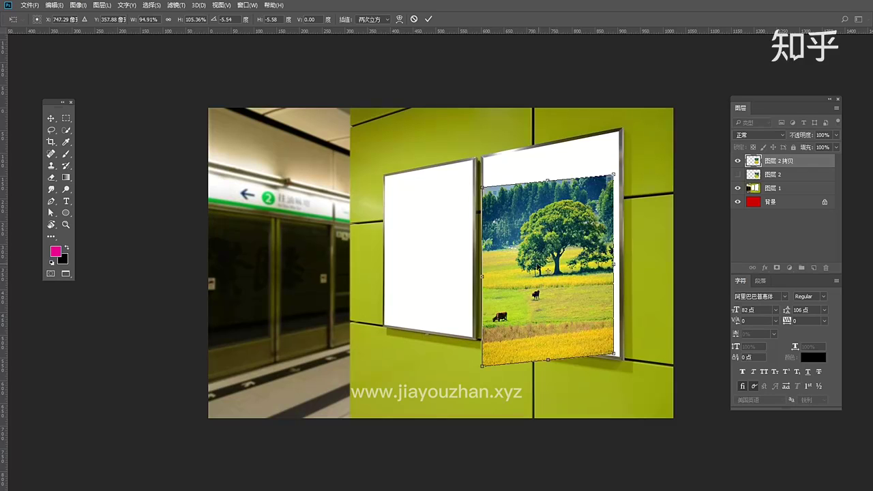
key("Escape")
Step: Apply perspective to the tree picture in Free Transform through its corners, making its left edge shorter than its right edge
key("ctrl+t")
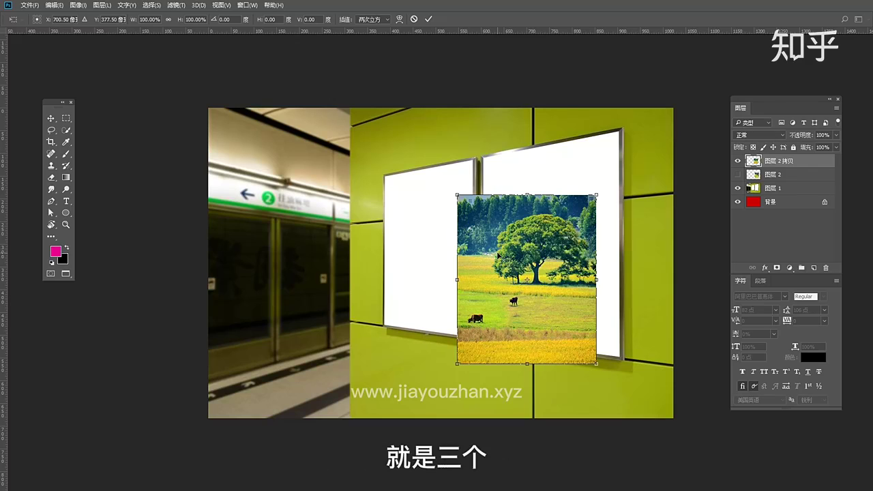
left_click_drag(460, 286, 462, 285)
left_click_drag(457, 195, 457, 222)
left_click_drag(596, 194, 596, 169)
left_click_drag(459, 216, 457, 190)
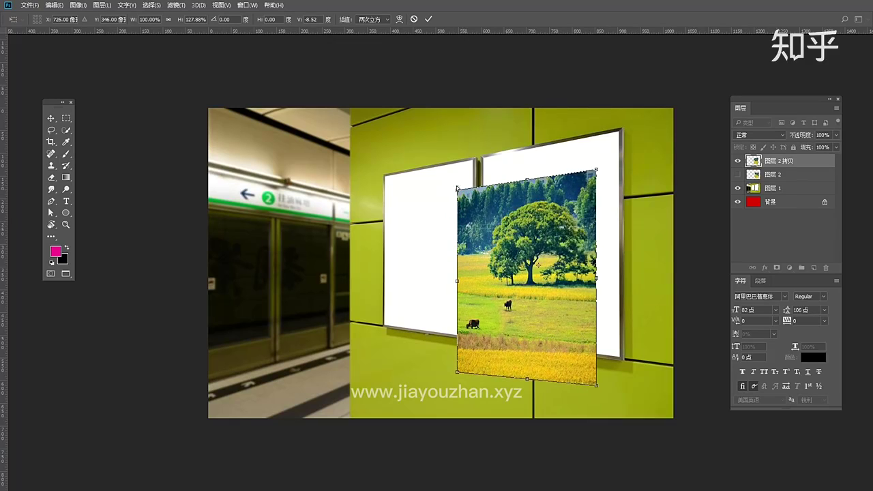
left_click_drag(457, 190, 457, 211)
left_click_drag(596, 386, 610, 364)
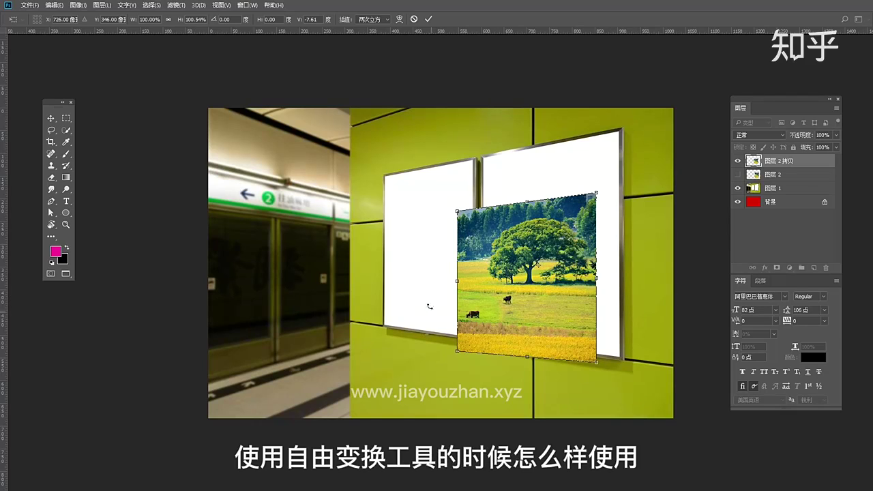
Step: Move the perspective-transformed picture across the billboards onto the right one, view the transform commands, and cancel the transform
left_click_drag(506, 243, 473, 239)
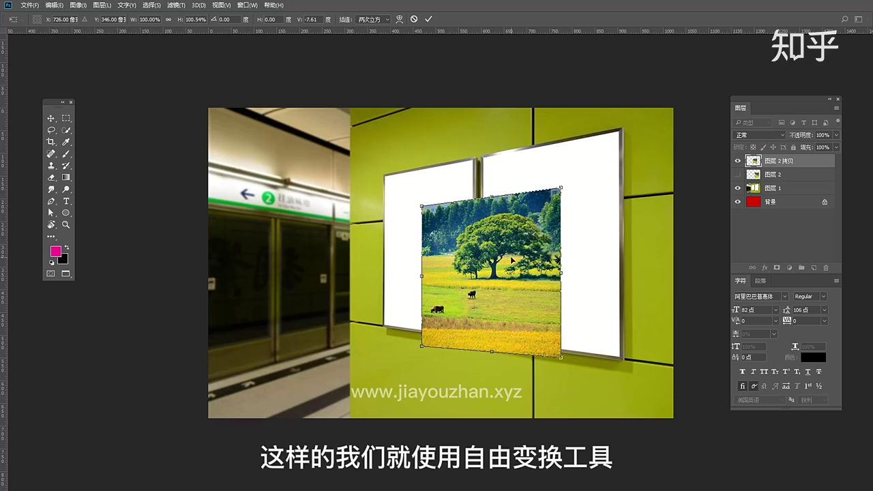
left_click(78, 5)
left_click(473, 123)
mouse_move(487, 249)
left_mouse_down()
mouse_move(476, 264)
mouse_move(479, 236)
mouse_move(478, 263)
left_mouse_up()
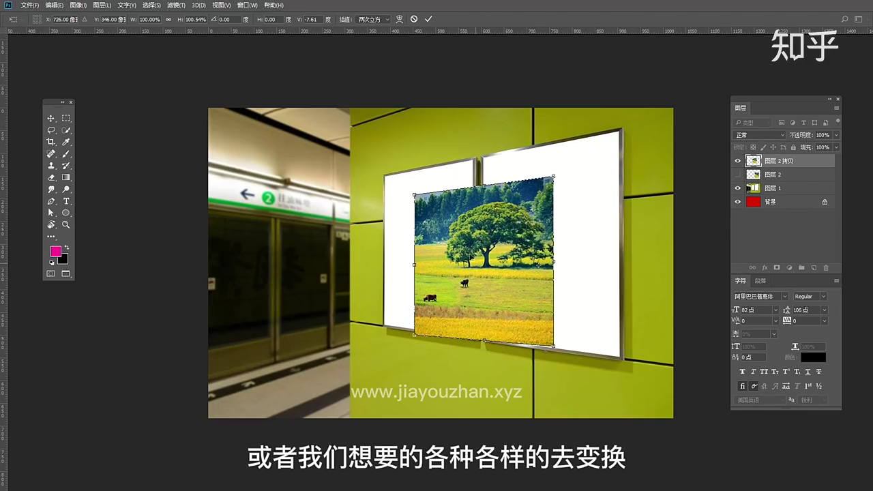
left_click_drag(470, 255, 548, 248)
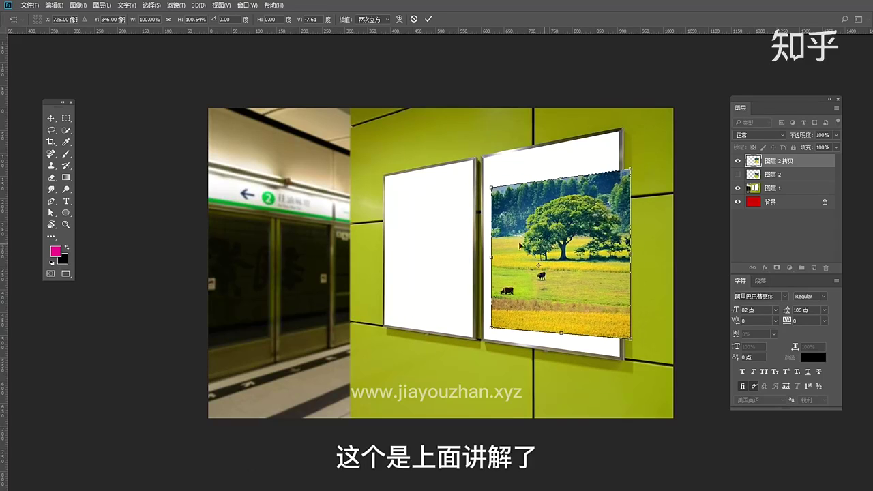
left_click(77, 4)
mouse_move(54, 5)
mouse_move(75, 219)
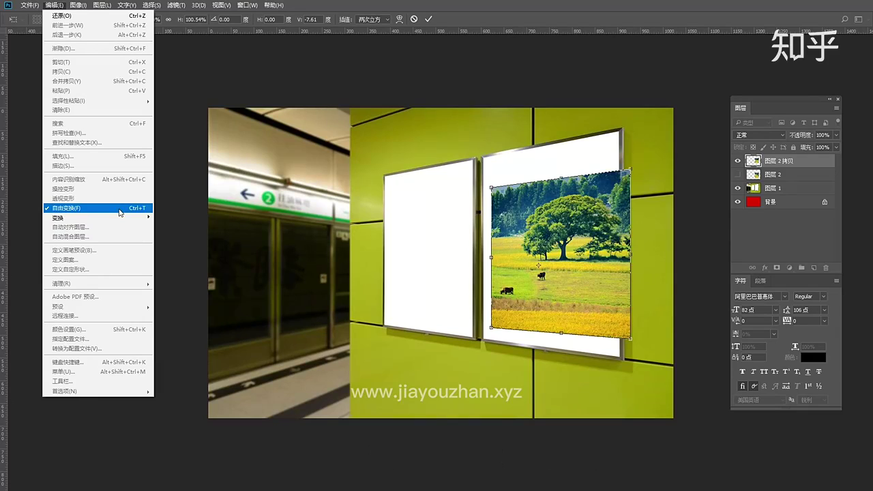
left_click(511, 219)
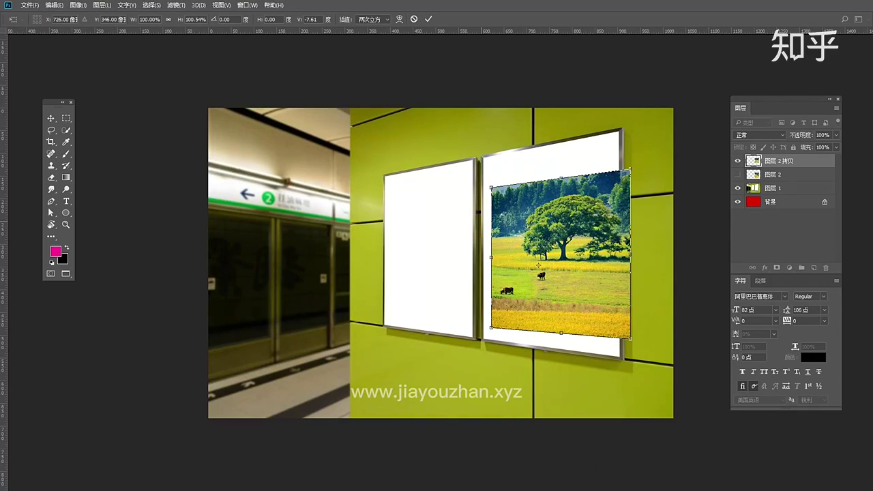
key("Escape")
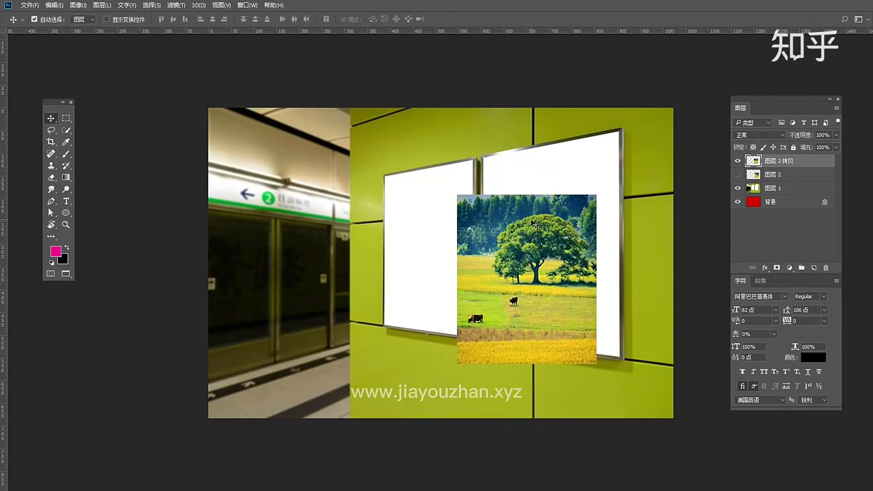
Step: Move the tree picture slightly left, keeping its height, so it overlaps both white billboards
left_click_drag(532, 222, 507, 222)
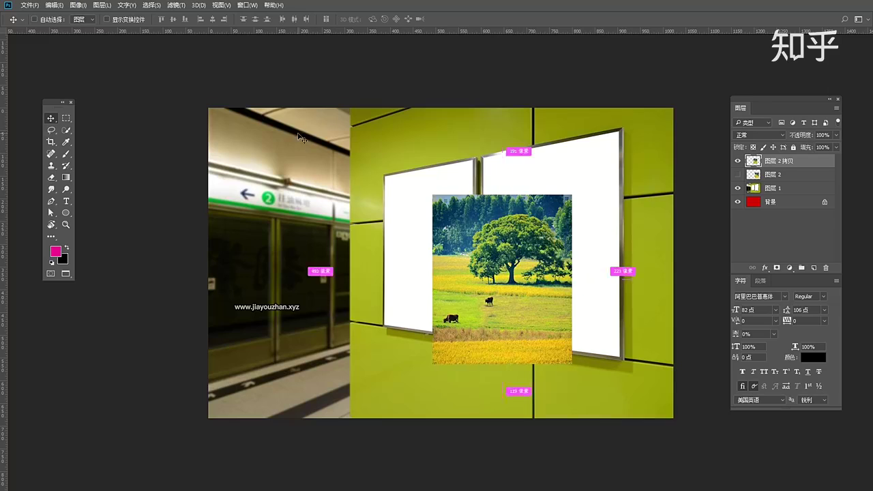